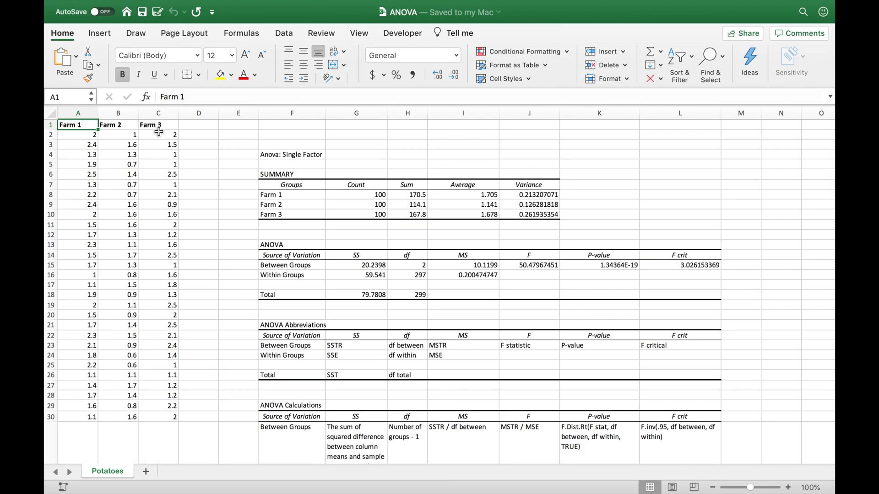
Step: Look through the potato data of the three farms in columns A to C, down to row 101
scroll(159, 132, down, 20)
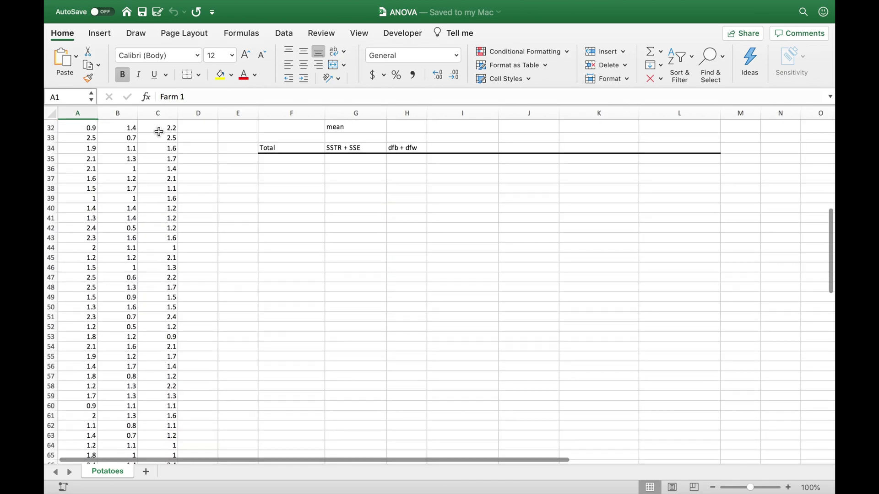
scroll(159, 132, down, 4)
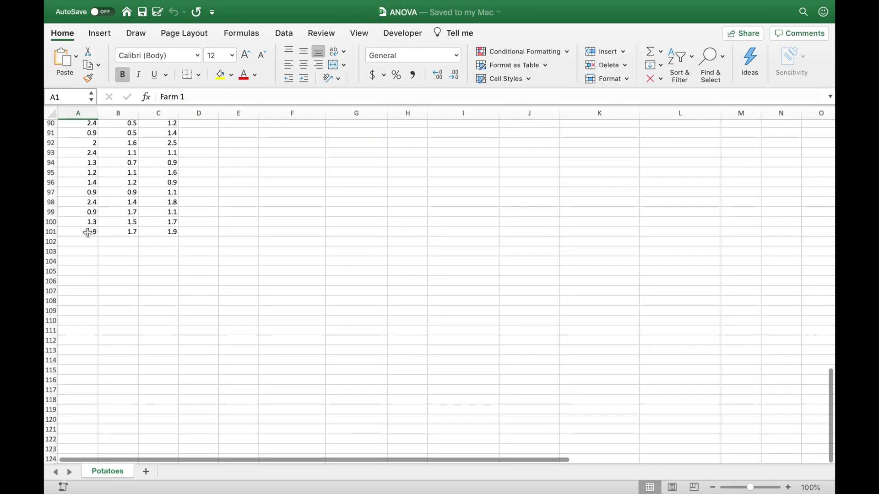
scroll(193, 237, up, 20)
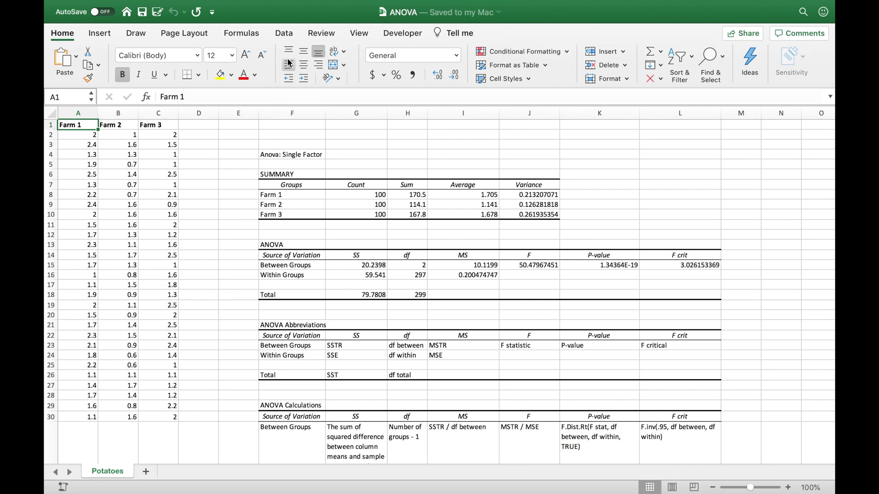
Step: Set up a single-factor ANOVA from the data analysis tools with A1:C101, including the farm labels, as the input range
click(288, 35)
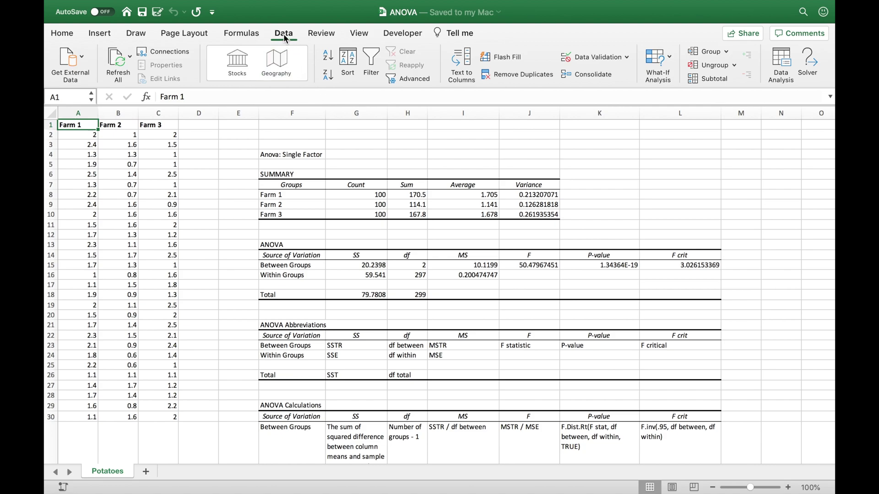
click(781, 64)
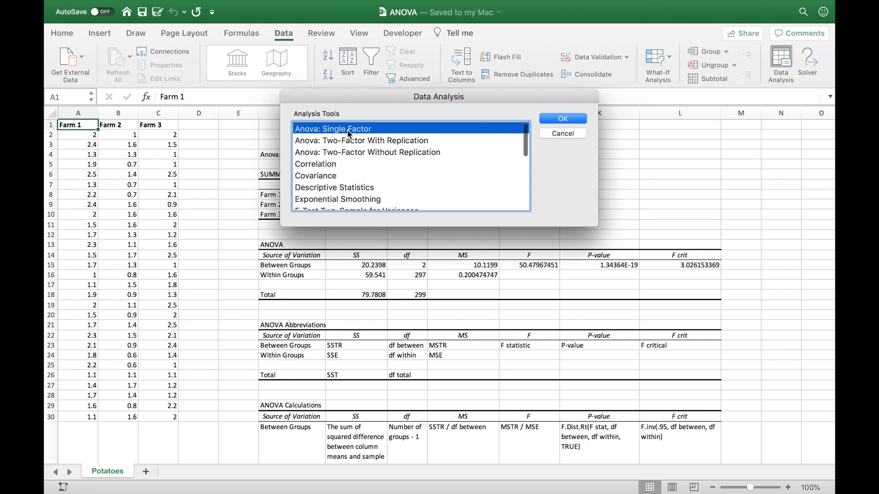
click(549, 118)
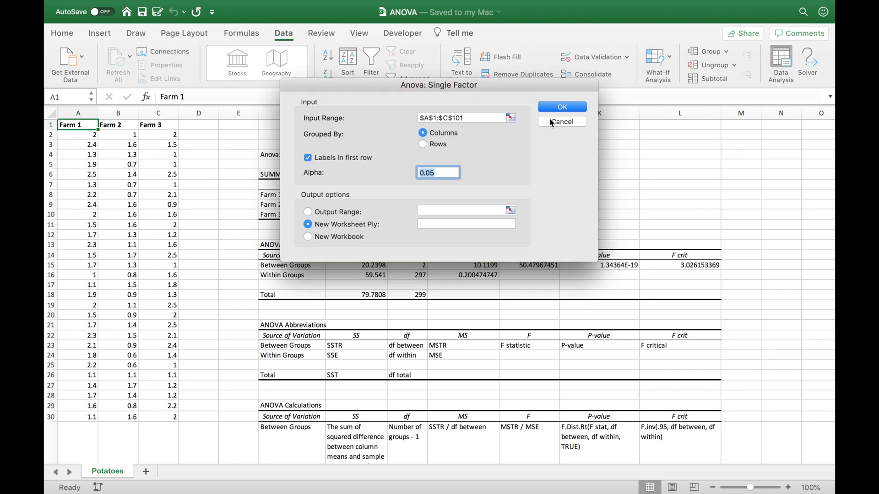
click(510, 117)
click(67, 126)
key(shift+Right)
key(shift+Right)
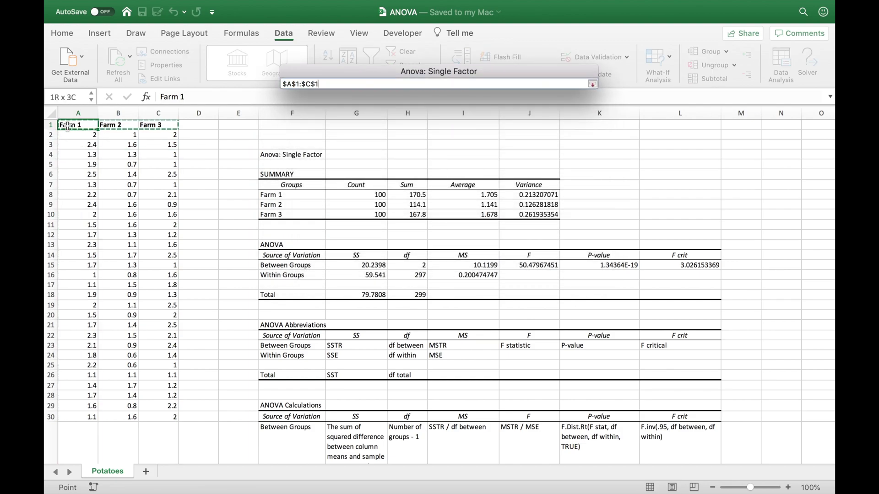
key(super+shift+Down)
key(Return)
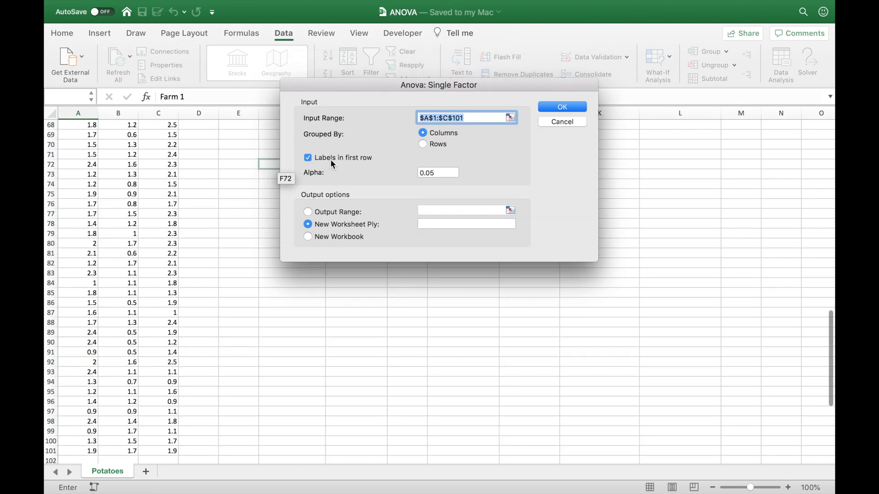
Step: Run the ANOVA with an alpha of 0.05, labels in the first row and output to a new worksheet
click(448, 175)
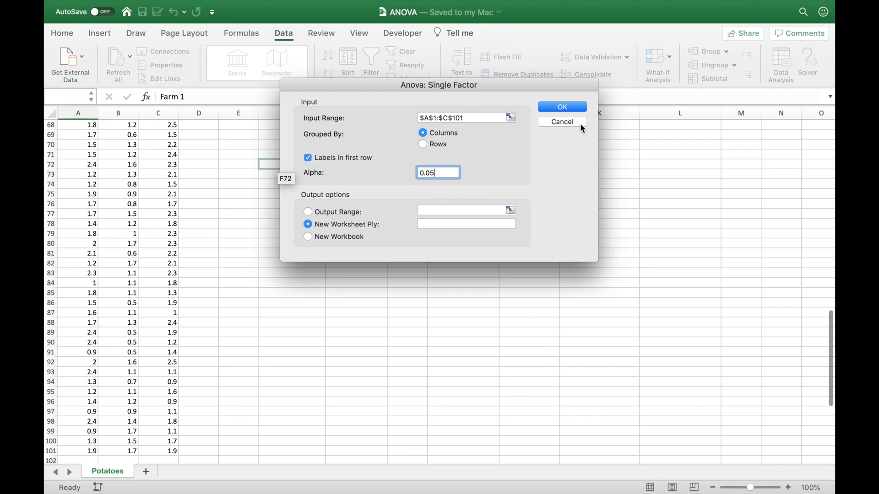
click(573, 110)
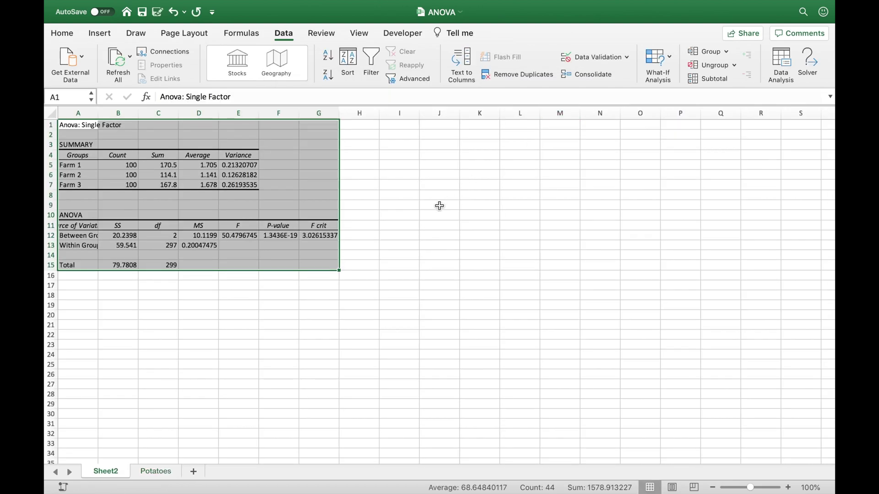
click(421, 226)
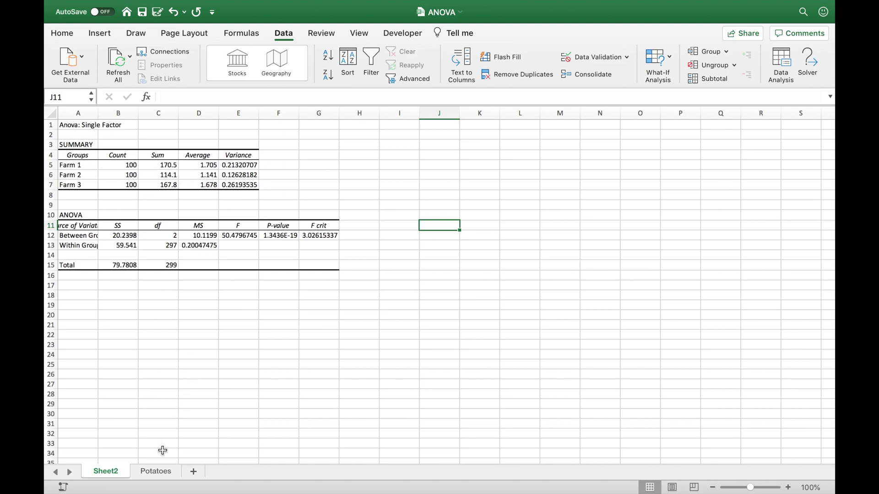
Step: Return to the Potatoes sheet and look over the prepared ANOVA output, abbreviations and calculations tables
click(156, 471)
scroll(218, 398, up, 15)
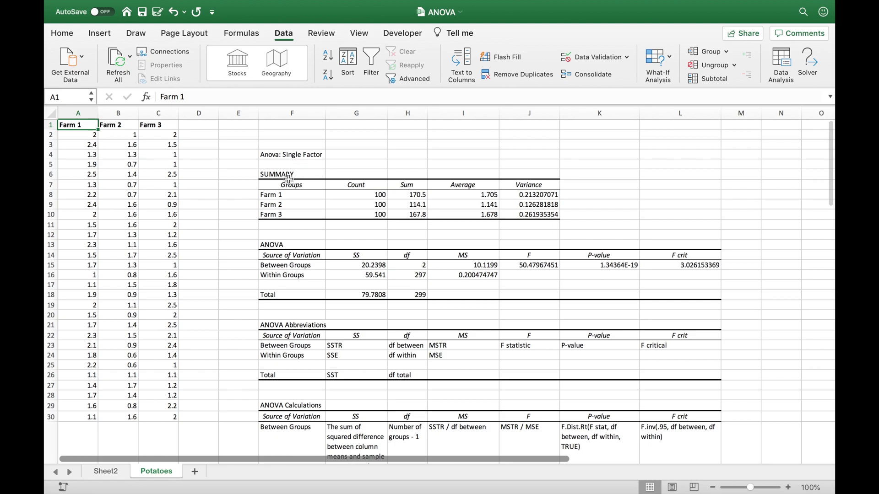
scroll(289, 180, right, 2)
scroll(289, 180, down, 1)
drag(247, 142, 646, 283)
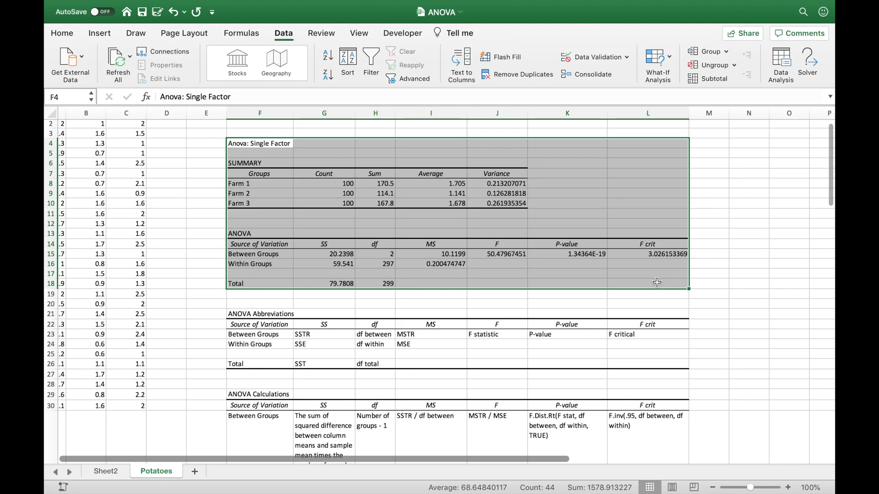
scroll(654, 282, down, 4)
drag(276, 281, 685, 332)
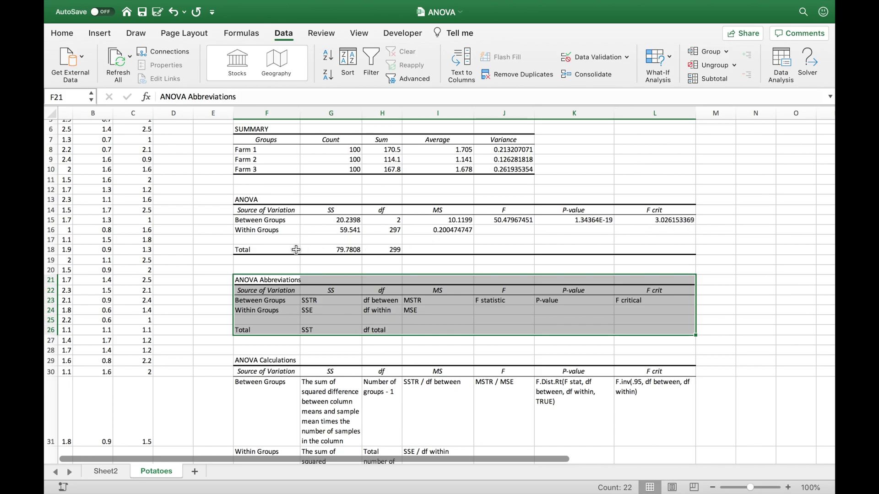
scroll(288, 241, down, 3)
scroll(288, 241, down, 5)
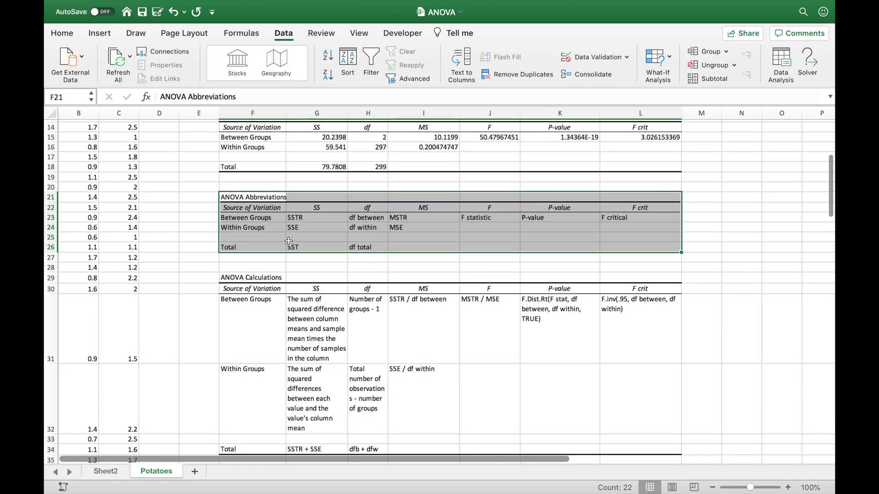
scroll(322, 325, right, 2)
scroll(322, 325, up, 8)
scroll(322, 325, left, 1)
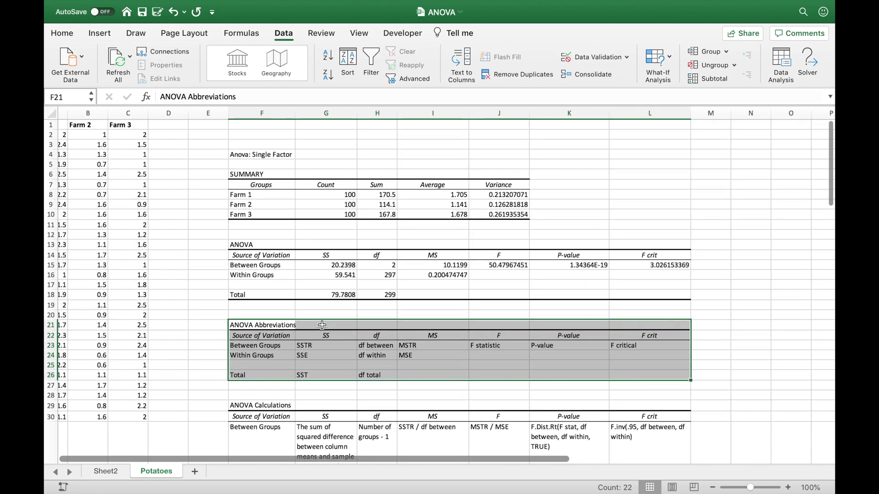
click(338, 295)
scroll(380, 223, left, 1)
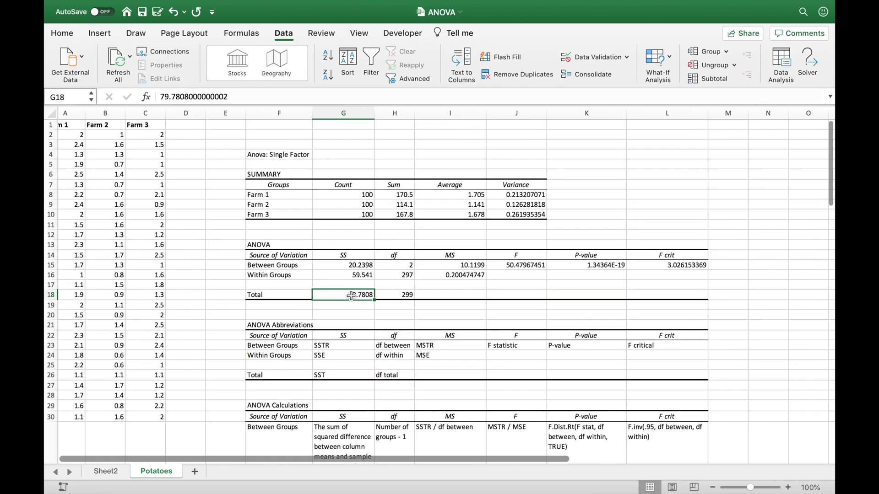
Step: Examine the count, sum, average and variance columns for the farms in the SUMMARY table
click(371, 194)
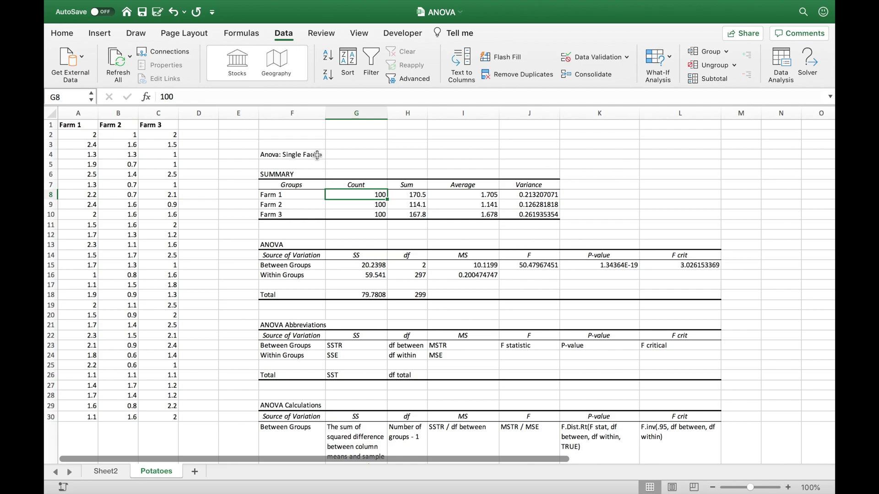
key(Down)
key(Down)
key(Right)
key(Up)
key(Up)
key(Right)
key(Right)
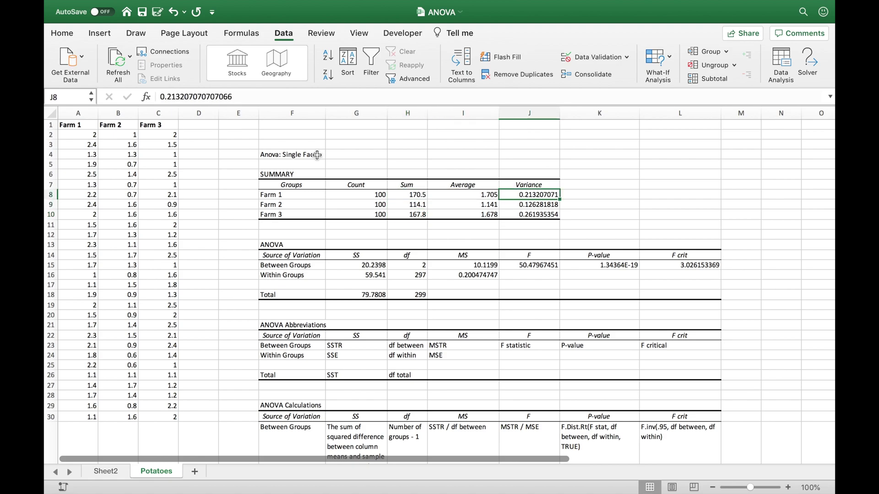
Step: Examine the between-groups sum of squares in the ANOVA table, its SSTR abbreviation and its written calculation
click(346, 265)
scroll(347, 267, down, 3)
scroll(346, 268, down, 2)
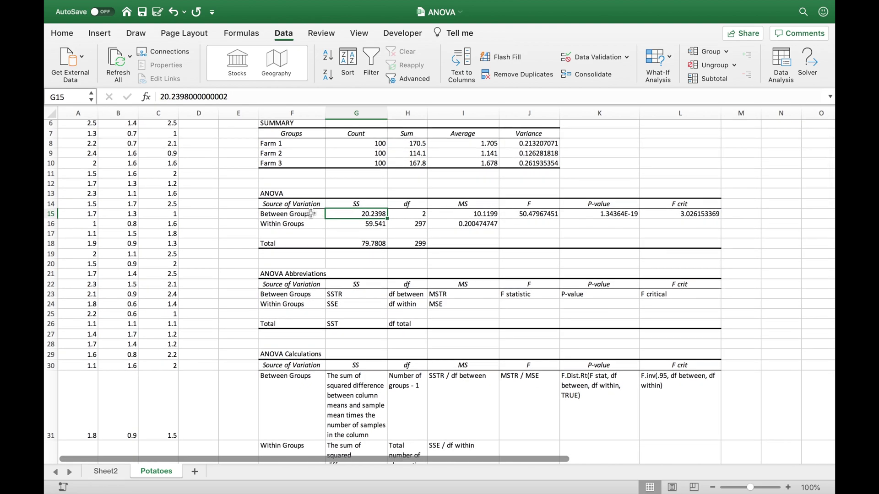
click(349, 295)
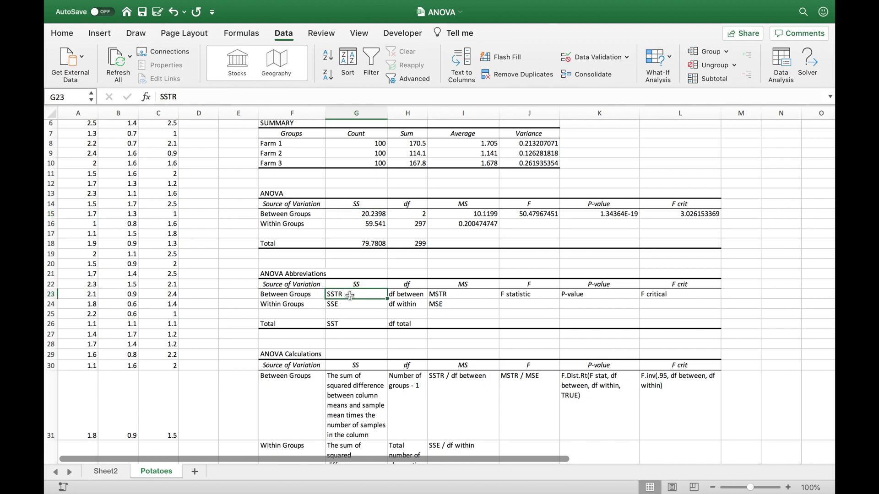
scroll(350, 295, down, 1)
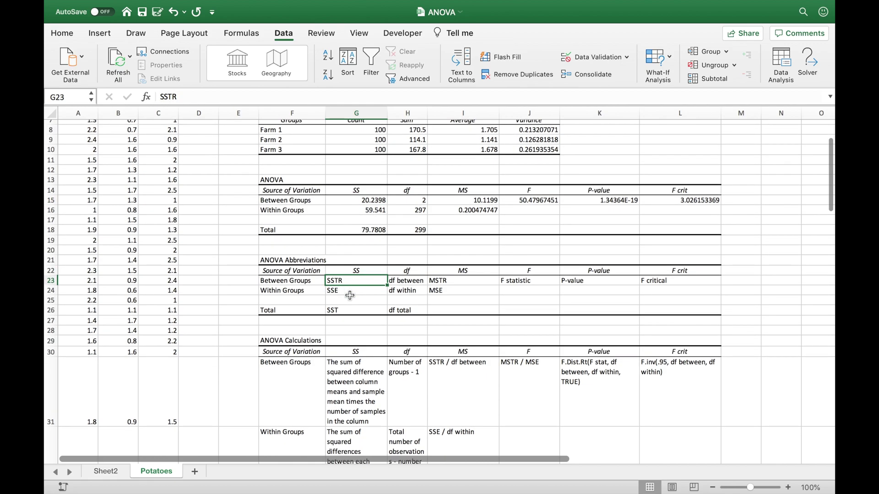
click(370, 394)
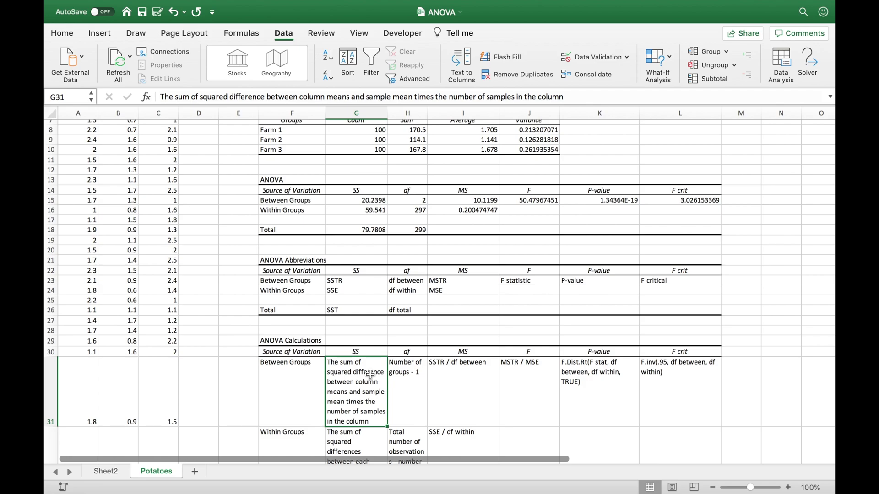
Step: Compare the data of Farm 1, Farm 2 and Farm 3 to illustrate variation between the groups
scroll(370, 374, up, 3)
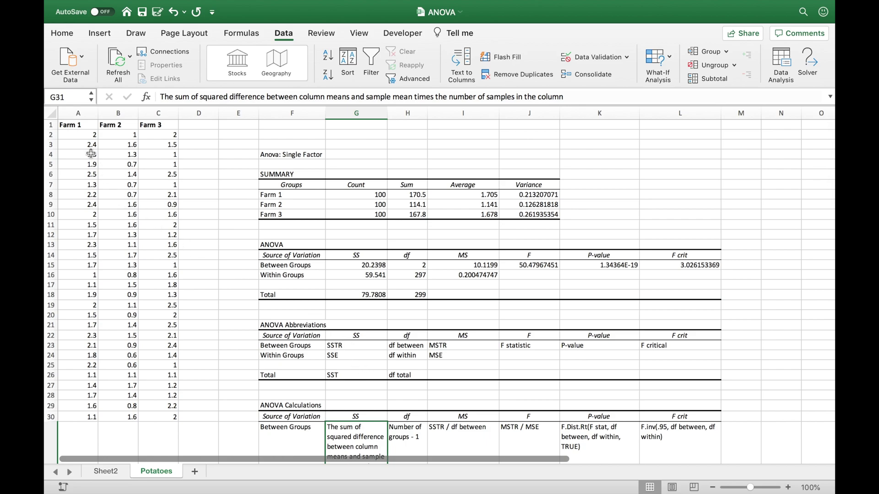
drag(78, 125, 120, 316)
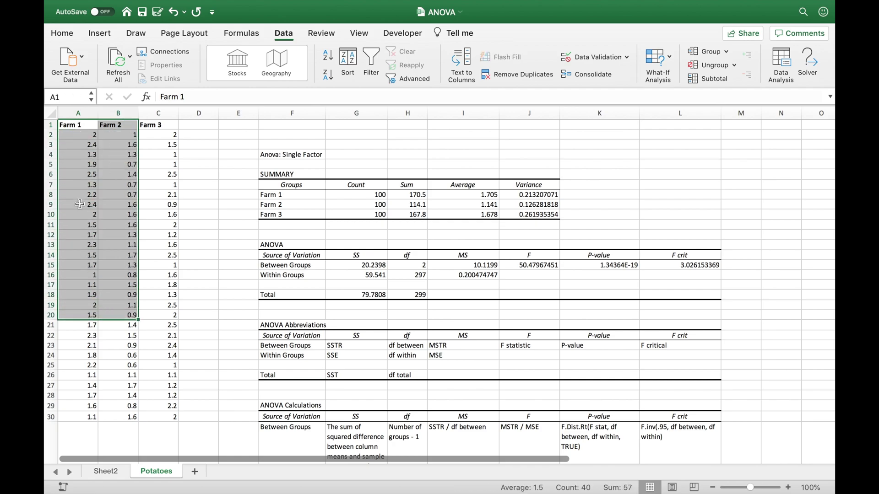
click(73, 153)
click(110, 134)
click(166, 133)
key(Home)
key(Right)
key(Right)
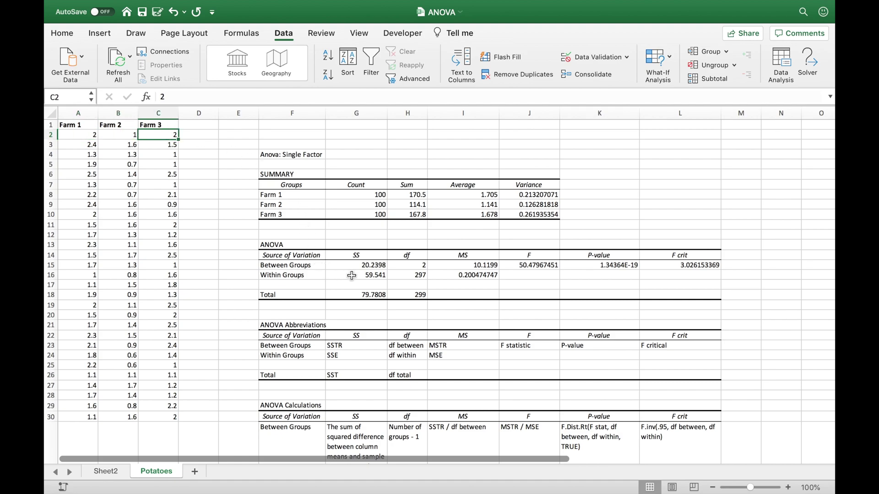
Step: Examine the within-groups sum of squares, its SSE abbreviation and its written calculation
click(352, 275)
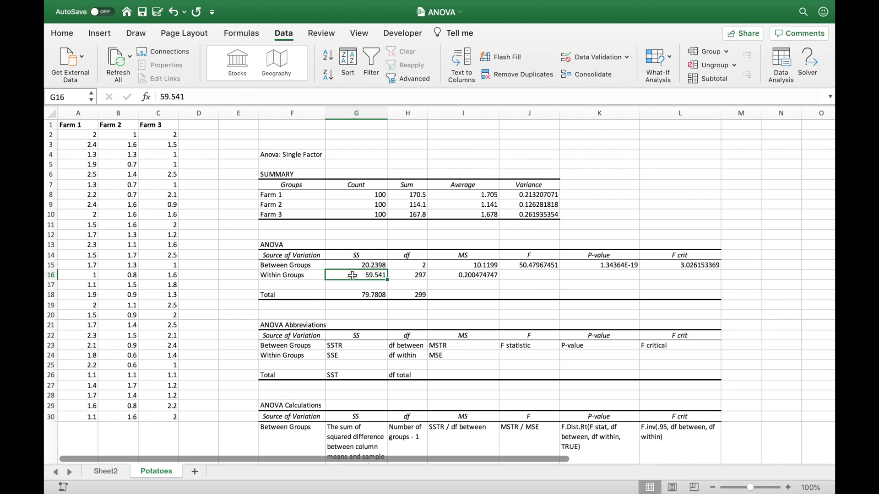
click(351, 357)
click(370, 280)
click(359, 358)
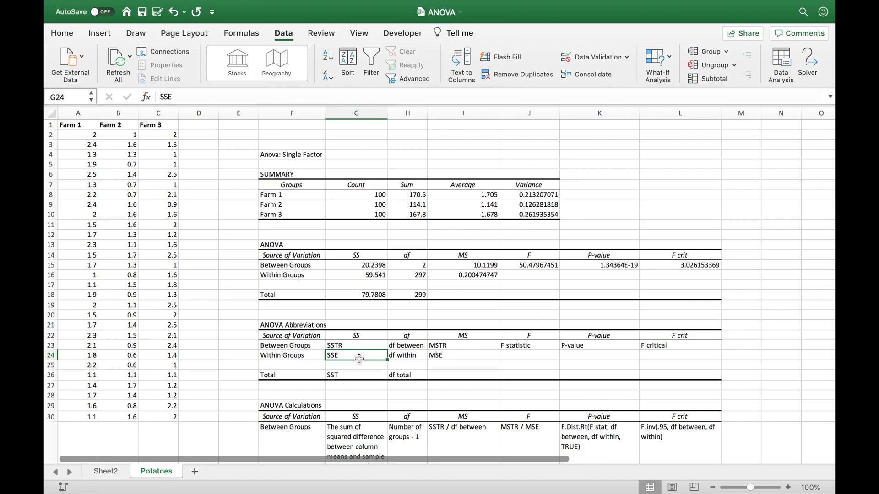
scroll(359, 360, down, 5)
click(362, 380)
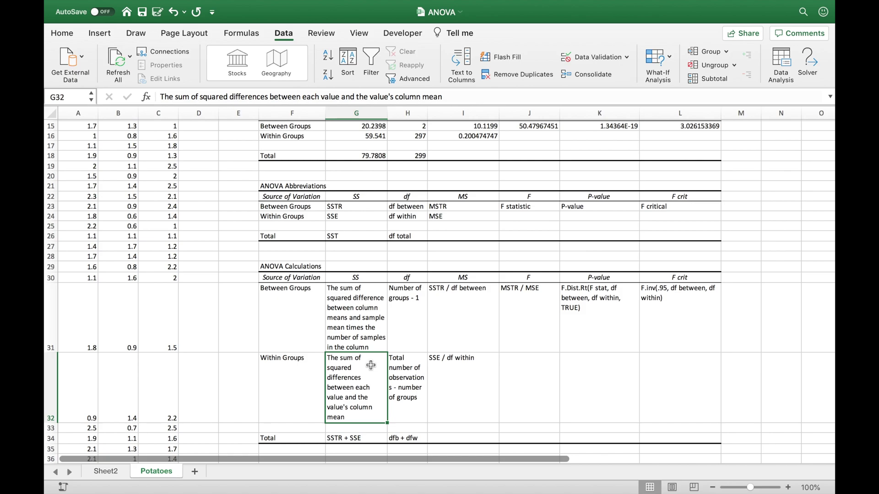
Step: Inspect each farm's column of values separately to illustrate the variation within each group
scroll(370, 365, up, 5)
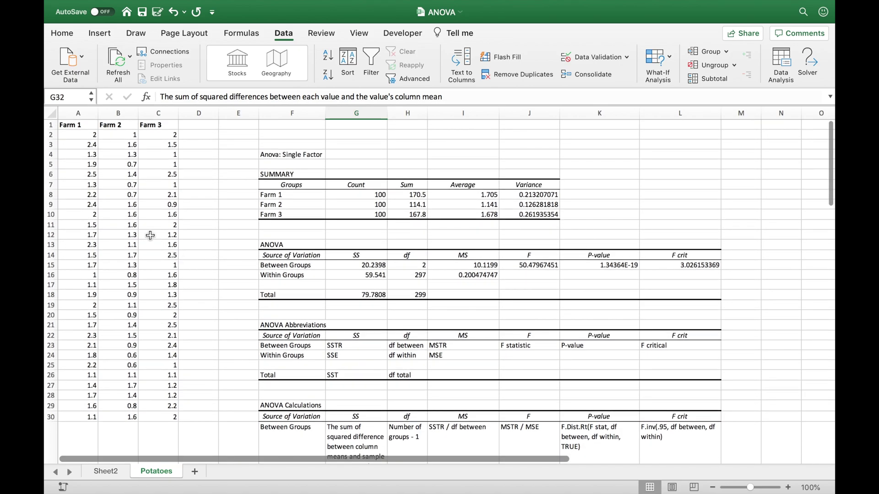
click(356, 277)
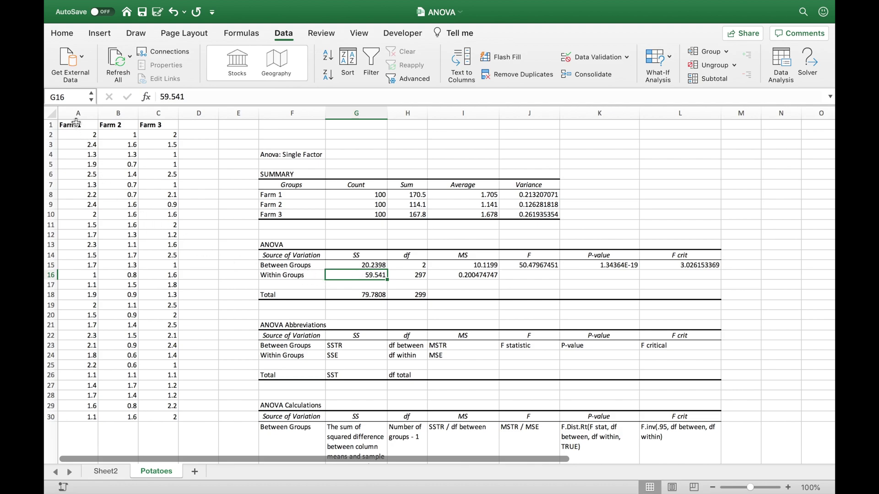
drag(76, 124, 88, 289)
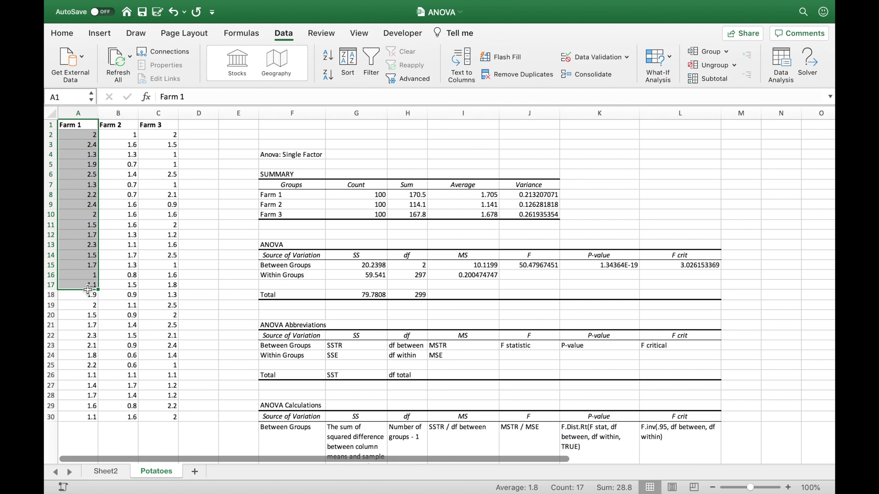
drag(121, 124, 129, 274)
drag(158, 125, 174, 283)
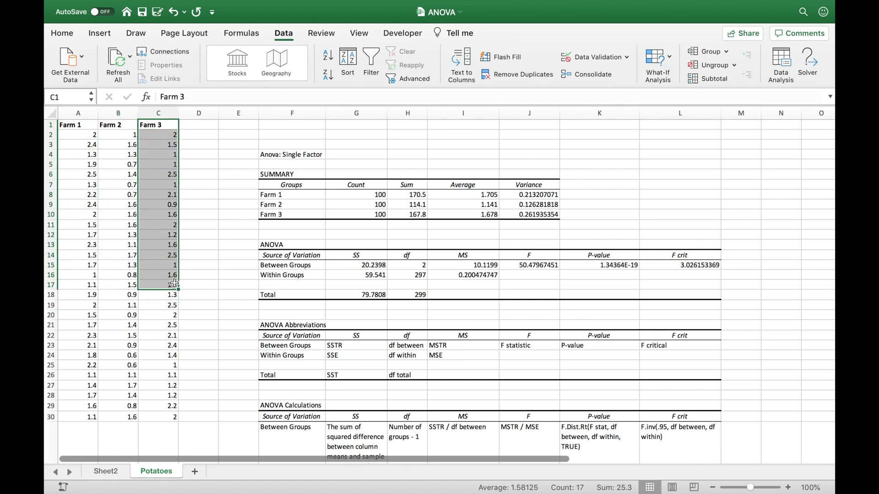
click(174, 284)
drag(83, 316, 81, 127)
click(122, 151)
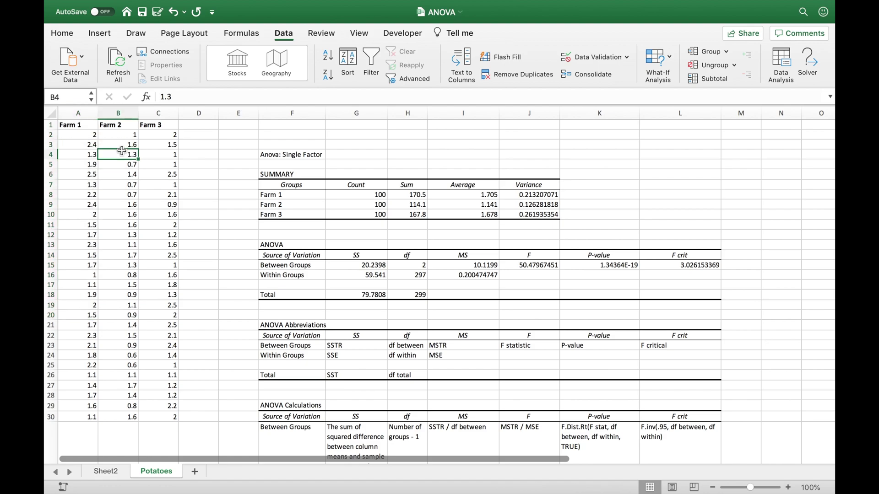
click(101, 124)
click(158, 124)
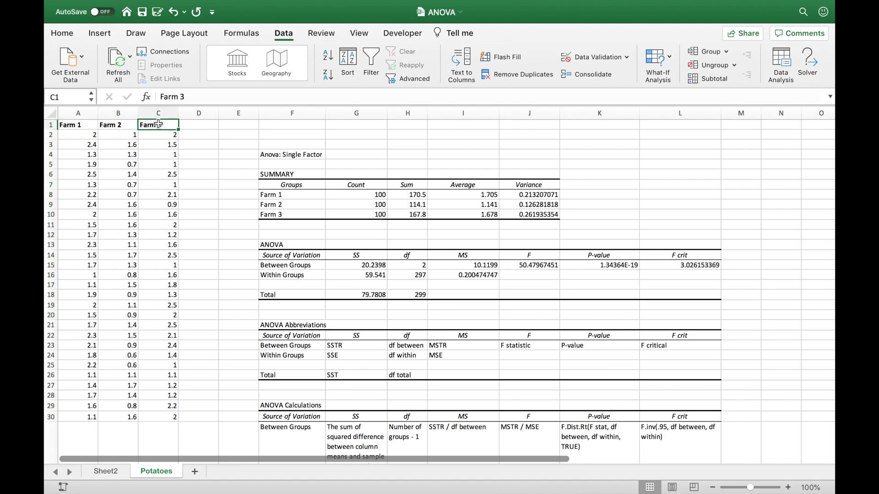
Step: Examine the total sum of squares in the ANOVA table, its SST abbreviation and its SSTR + SSE calculation
scroll(343, 298, down, 3)
scroll(343, 298, down, 2)
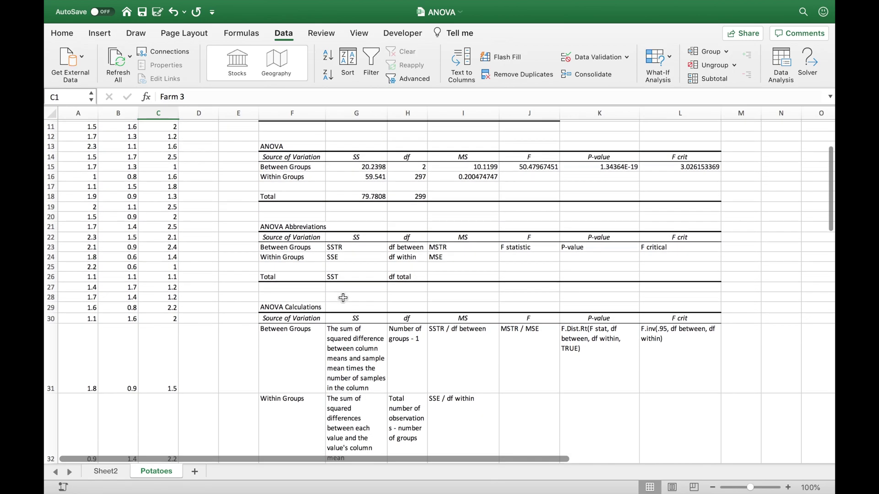
scroll(343, 297, down, 3)
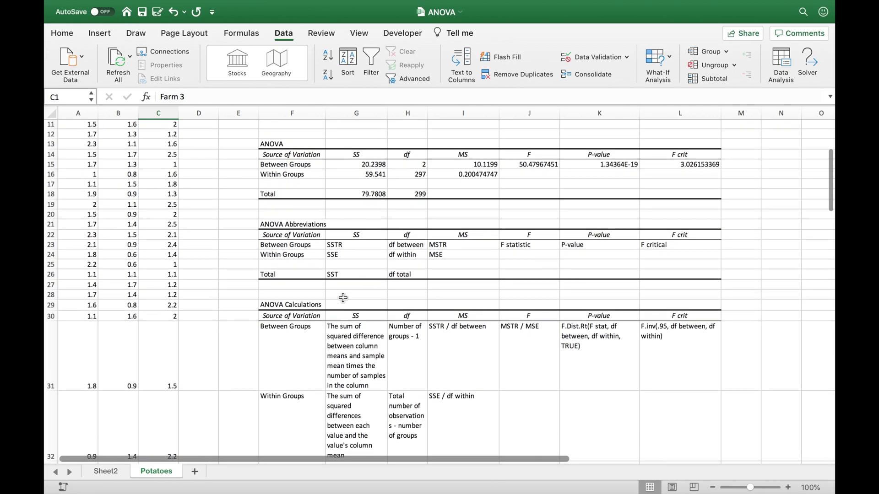
click(353, 224)
click(350, 233)
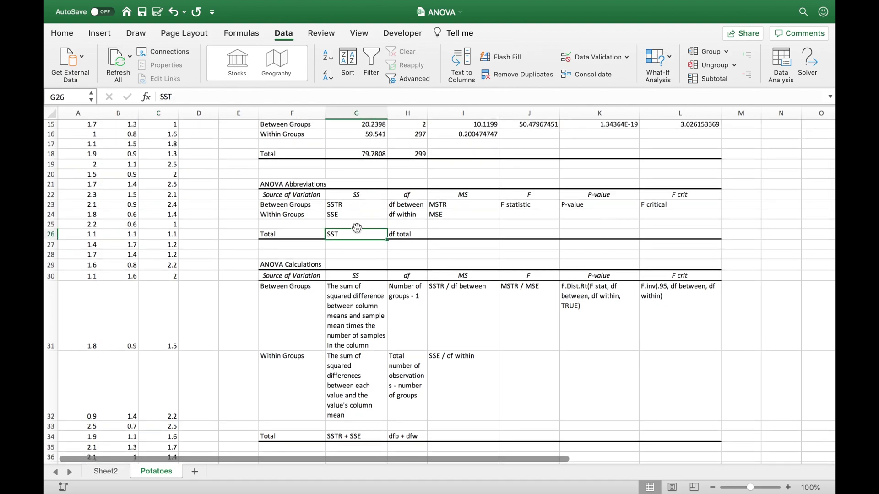
click(354, 437)
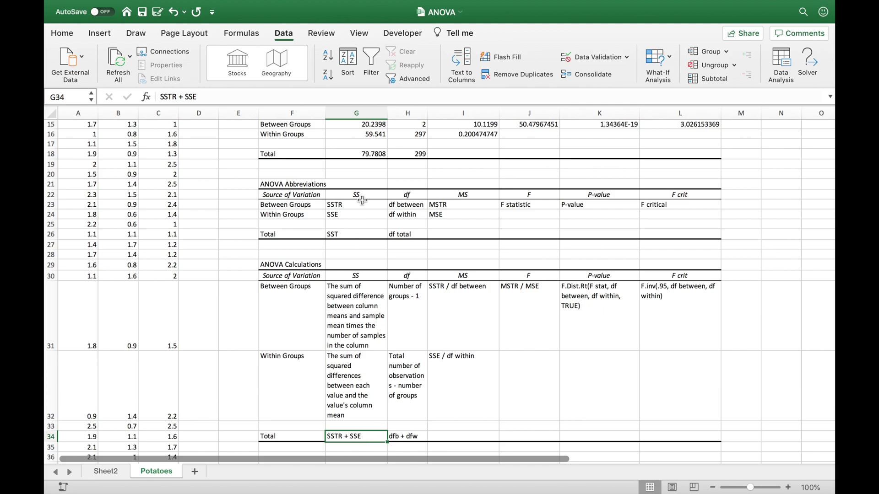
drag(360, 215, 361, 205)
scroll(364, 204, up, 3)
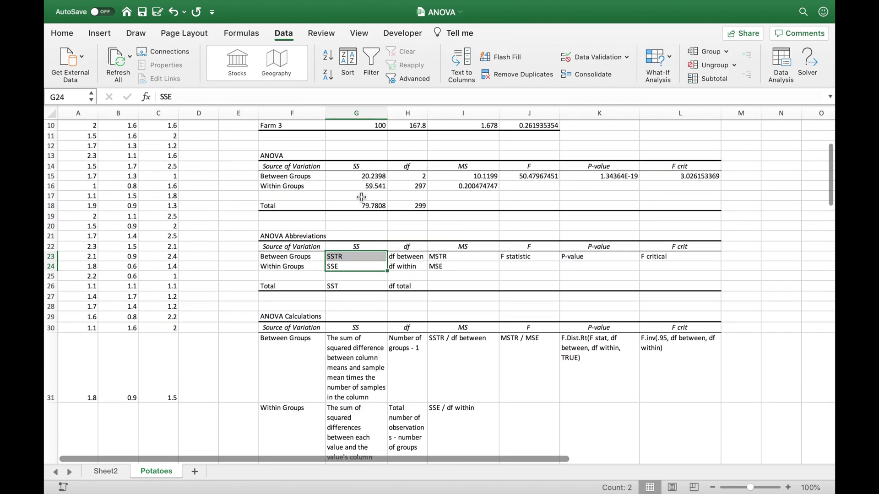
click(366, 202)
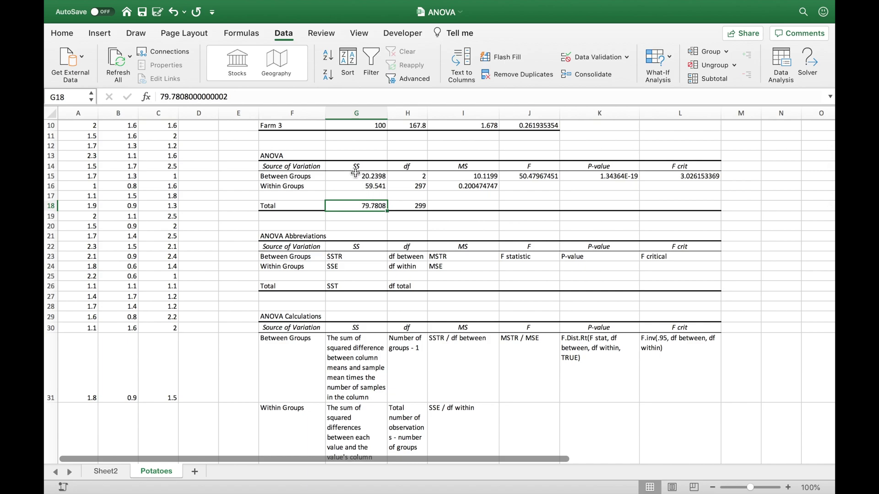
Step: Examine the between-groups degrees of freedom, relating its written calculation to the three farm columns
click(408, 258)
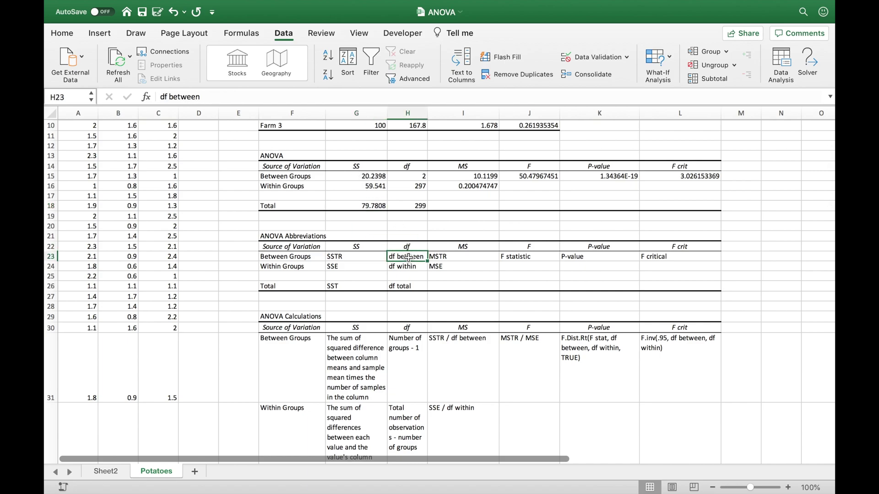
scroll(408, 258, up, 2)
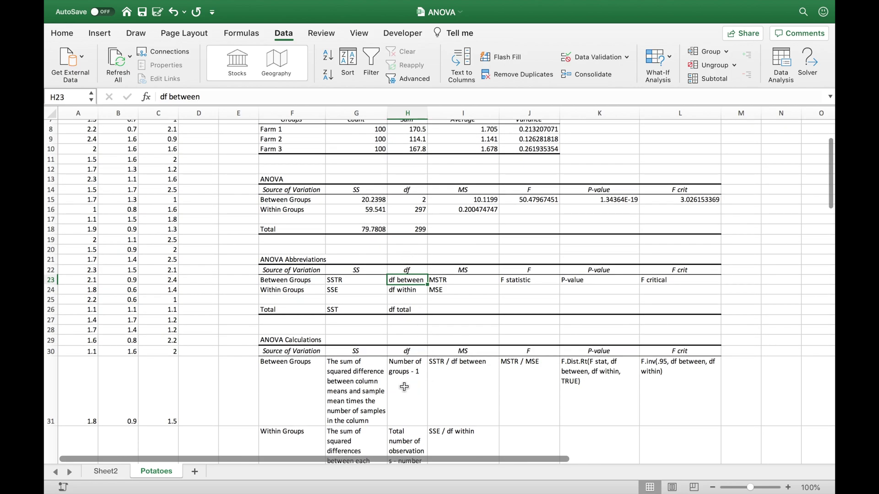
scroll(404, 387, up, 5)
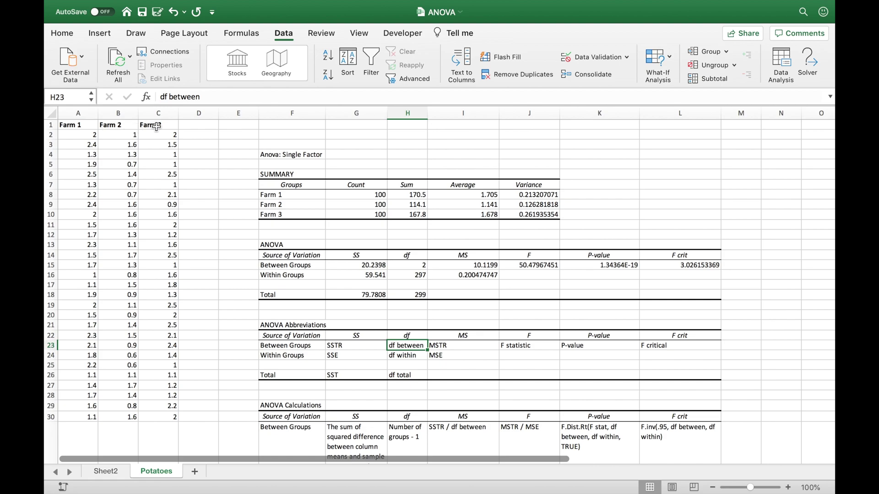
click(420, 261)
Step: Examine the within-groups degrees of freedom, relating its written calculation to each farm's count in the summary table
scroll(419, 263, down, 3)
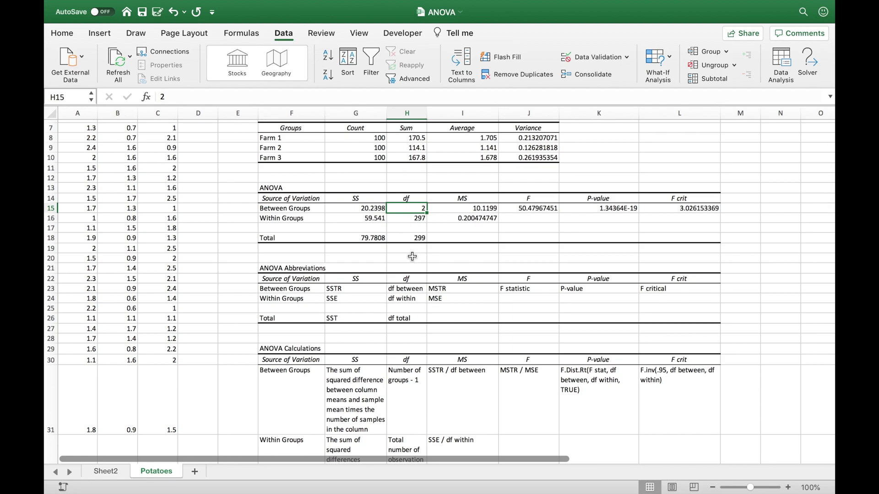
scroll(412, 315, down, 2)
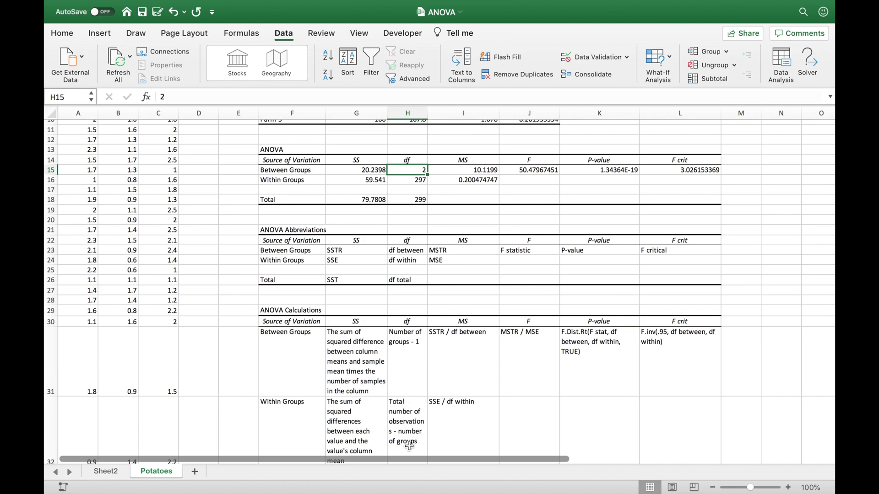
scroll(409, 446, up, 5)
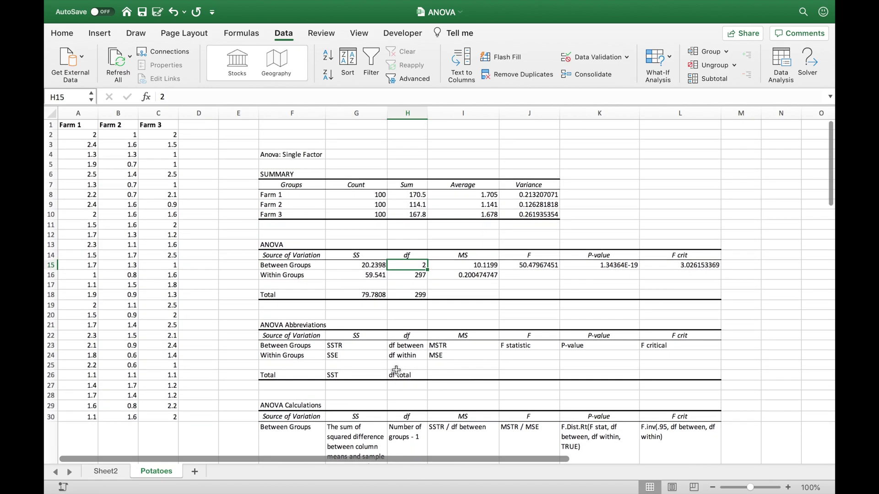
click(359, 196)
click(362, 204)
key(Down)
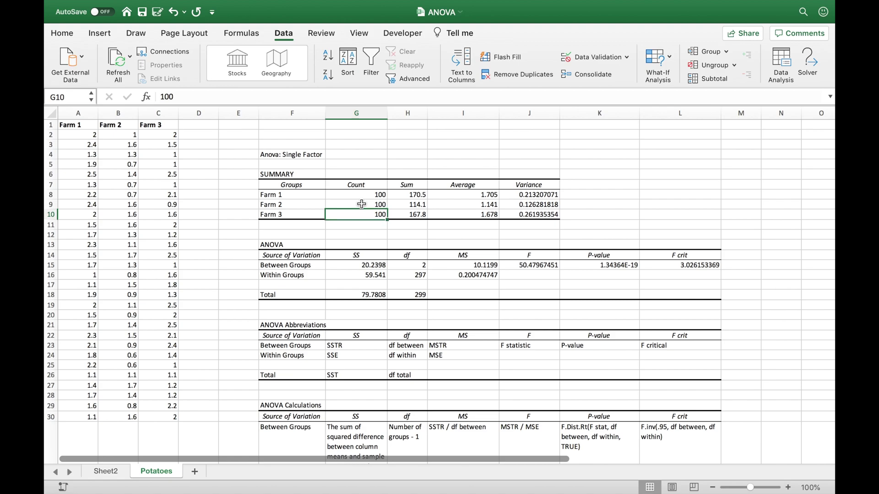
click(412, 274)
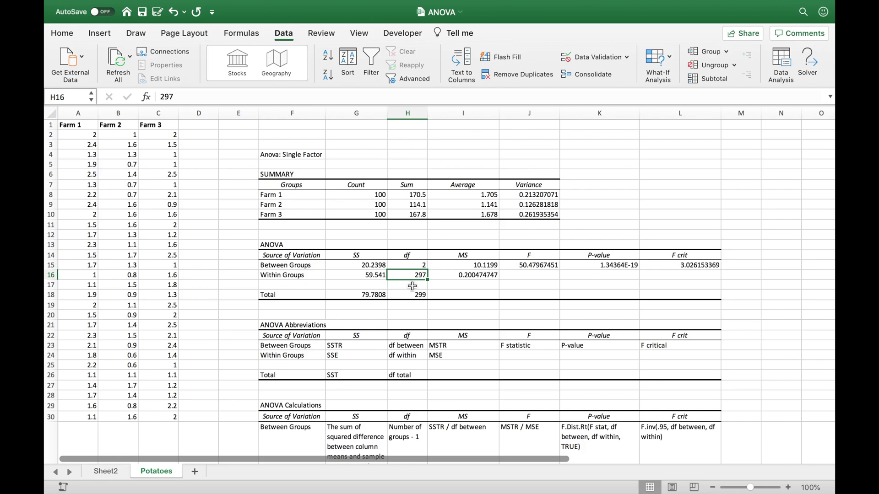
scroll(413, 361, down, 3)
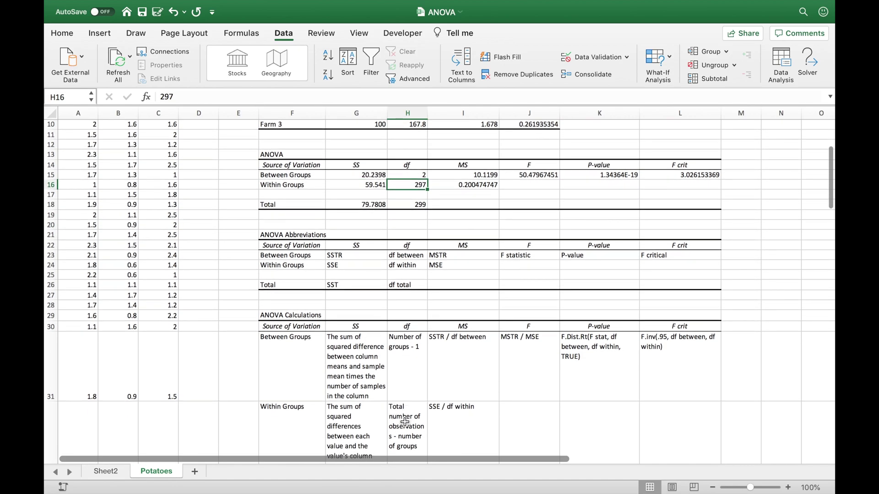
scroll(405, 419, up, 3)
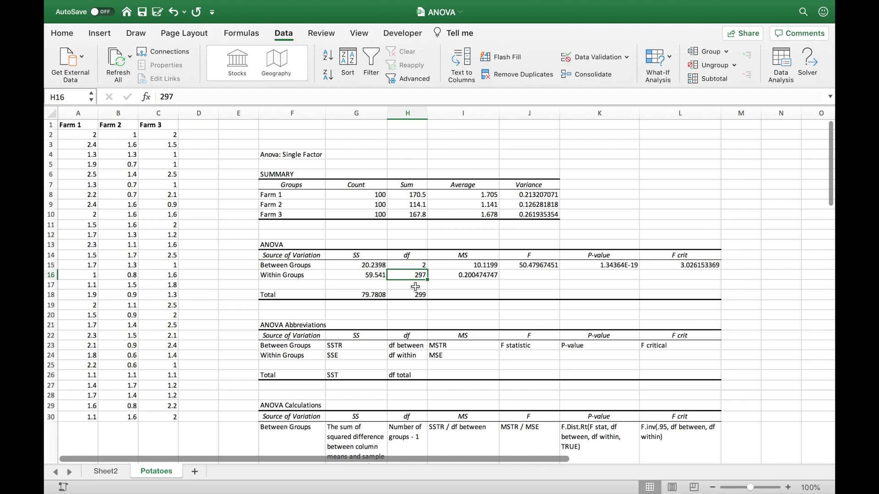
Step: Examine the total degrees of freedom together with its between and within components and the dfb + dfw calculation
click(371, 295)
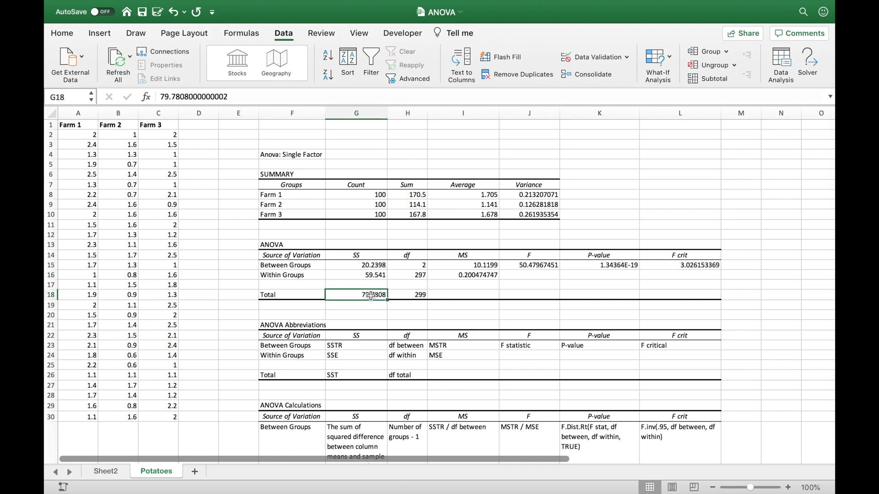
click(416, 295)
drag(415, 276, 414, 265)
click(423, 326)
scroll(424, 325, down, 10)
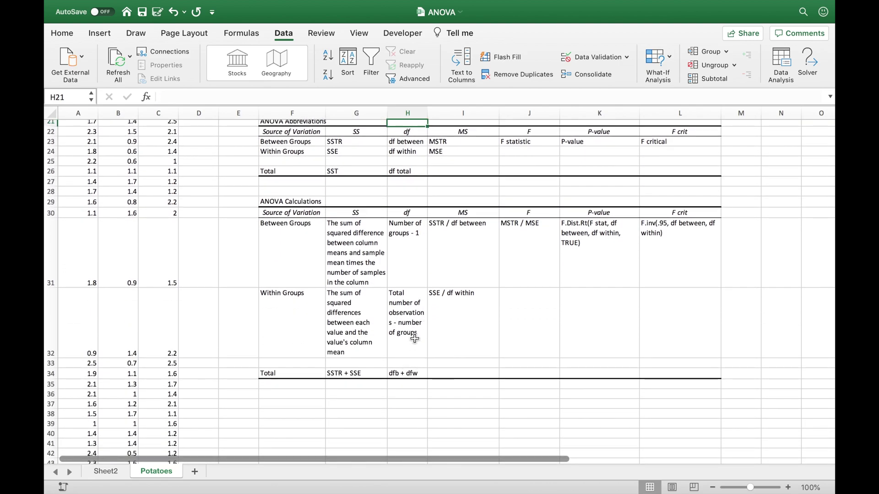
scroll(415, 341, up, 3)
scroll(414, 338, up, 5)
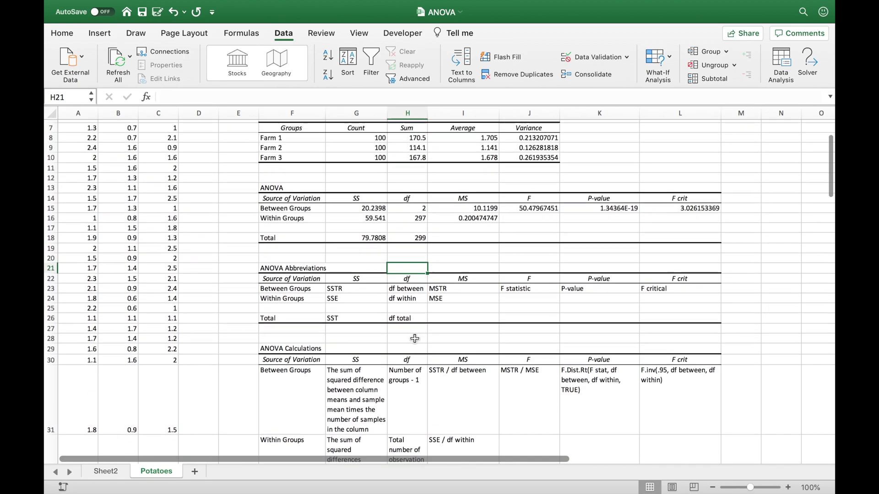
Step: Review the mean square abbreviations MSTR and MSE for the between-groups and within-groups rows
scroll(415, 338, up, 2)
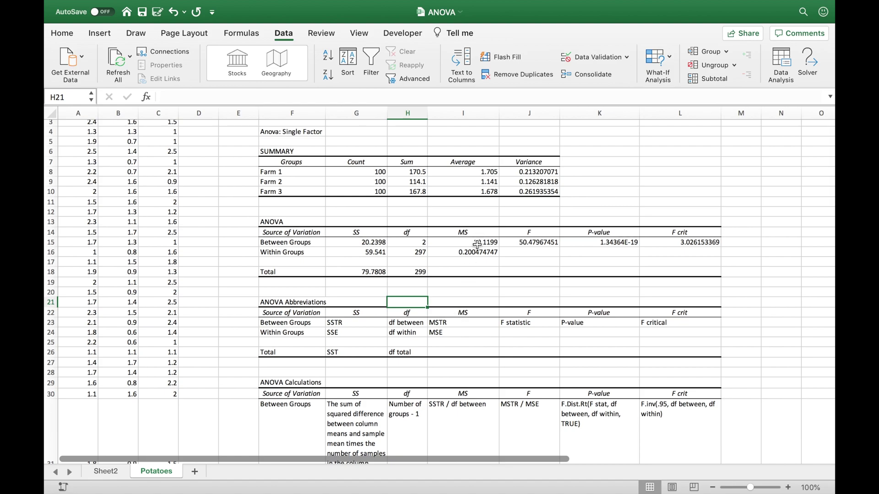
click(460, 324)
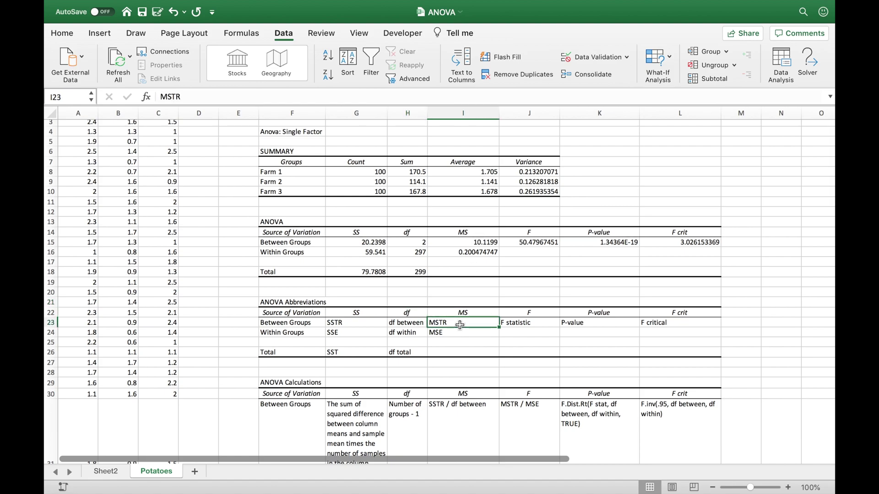
key(Down)
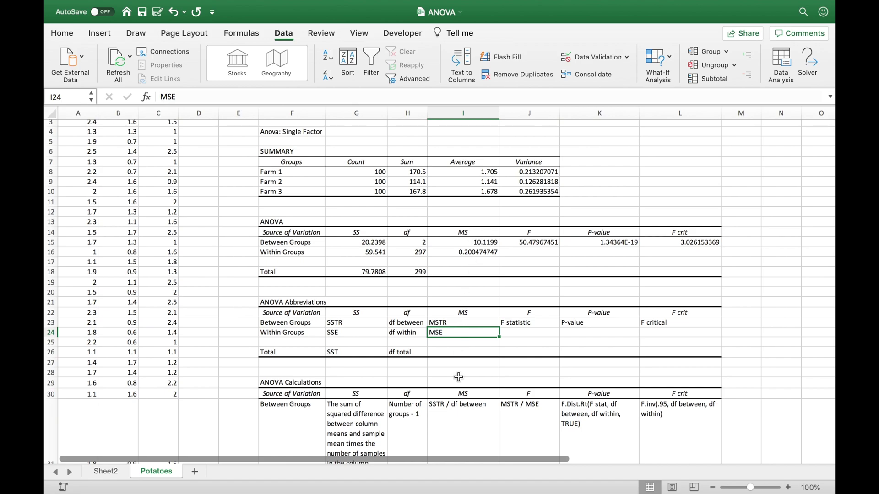
Step: Go through the sum of squares and degrees of freedom of both group rows as the inputs to the mean squares
scroll(455, 430, down, 3)
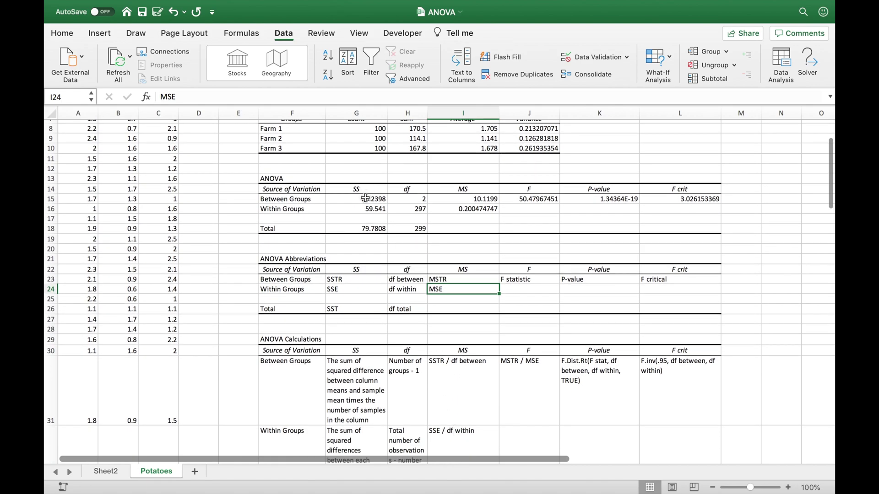
click(365, 199)
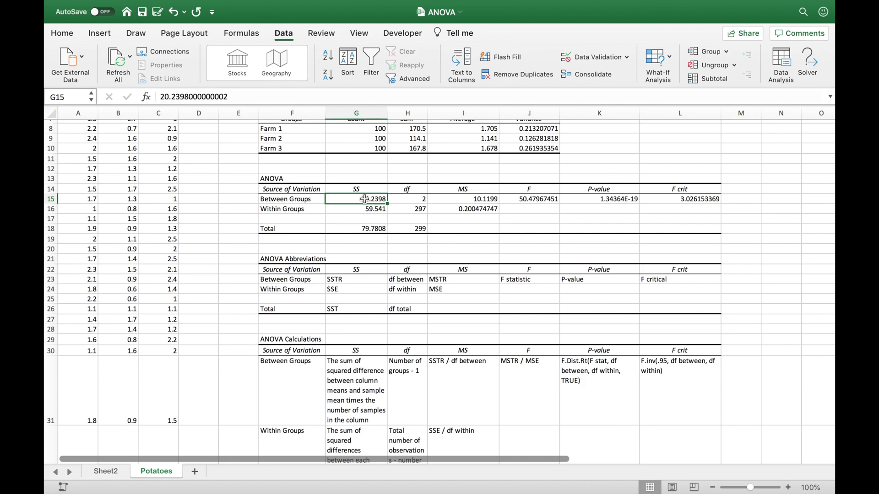
key(Right)
key(Down)
key(Left)
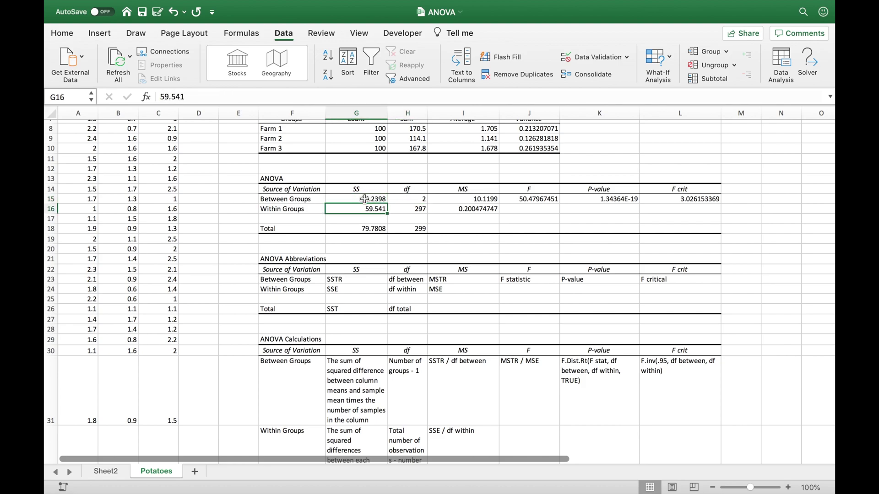
key(Right)
Step: Examine the written mean square calculations, SSTR / df between and SSE / df within
scroll(365, 199, down, 3)
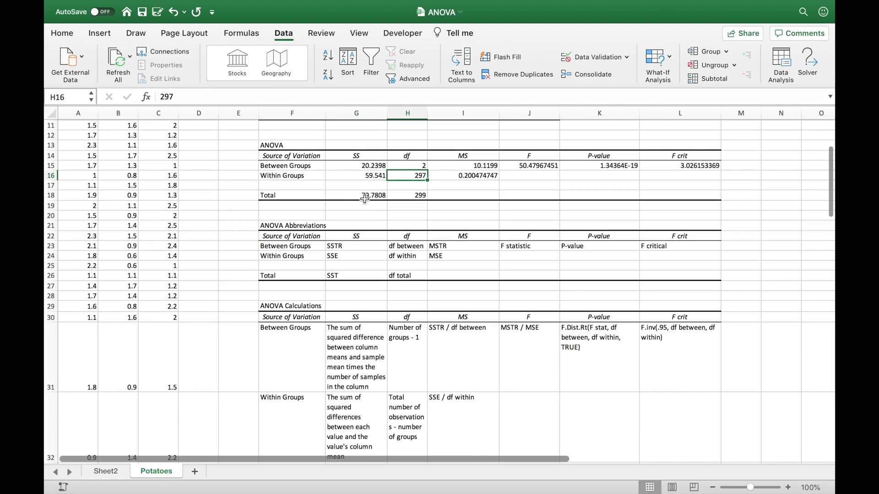
click(470, 348)
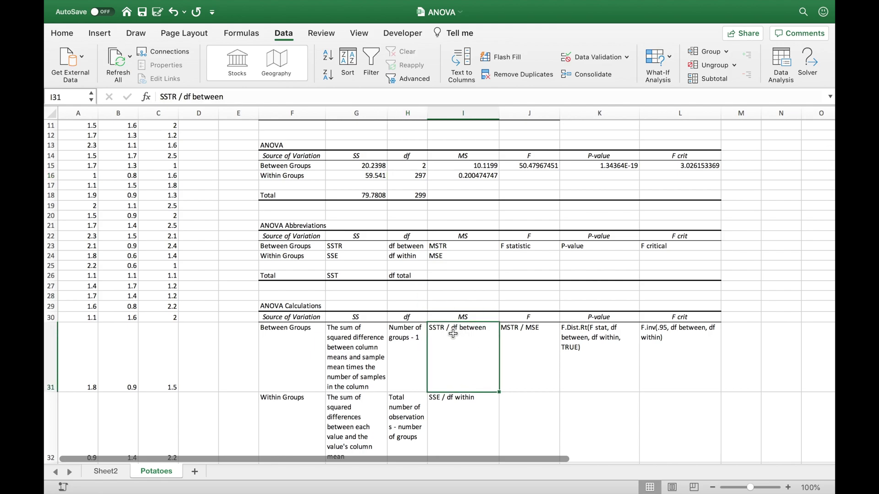
click(353, 345)
click(407, 362)
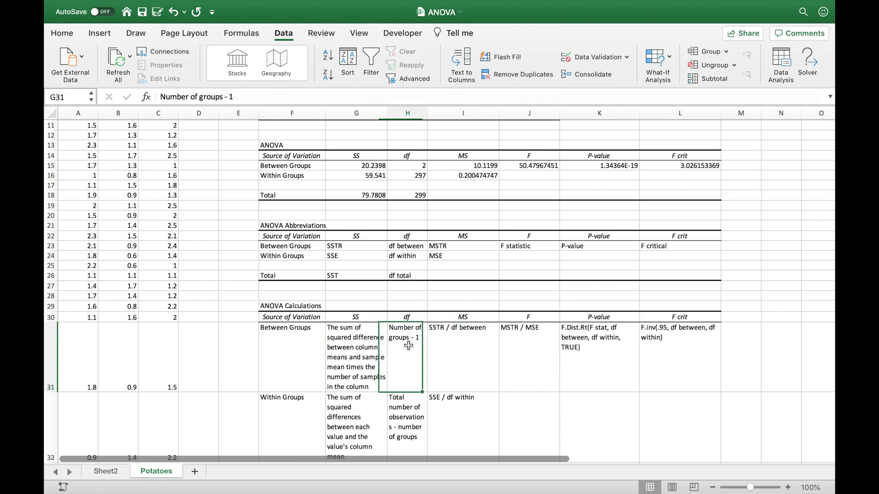
click(464, 397)
scroll(465, 397, down, 1)
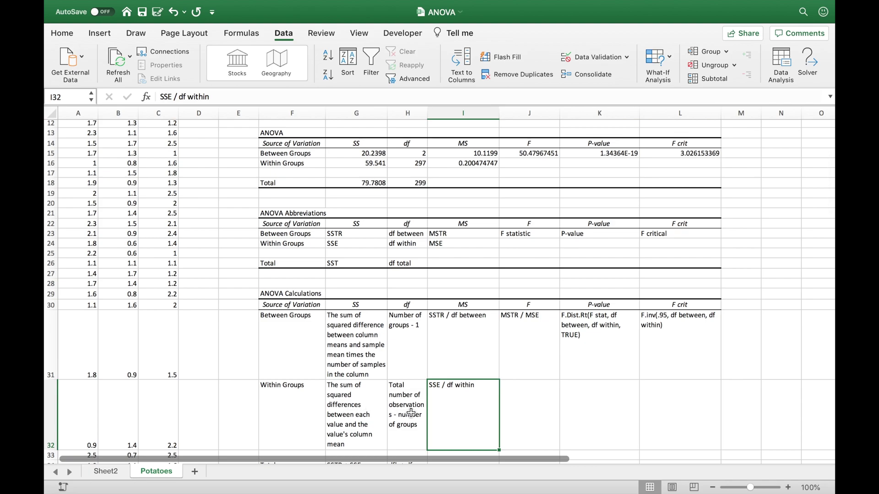
Step: Review the MSTR and F statistic abbreviations and match the F statistic to its value in the ANOVA results
scroll(410, 413, up, 5)
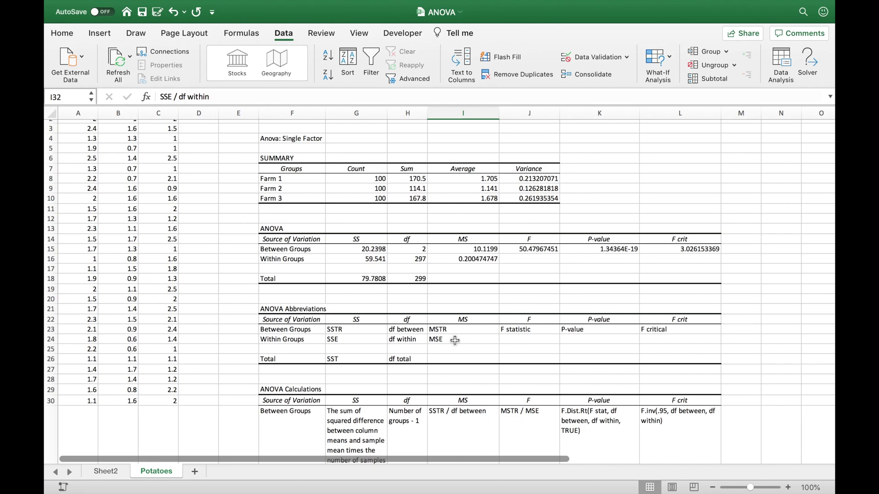
scroll(454, 340, up, 2)
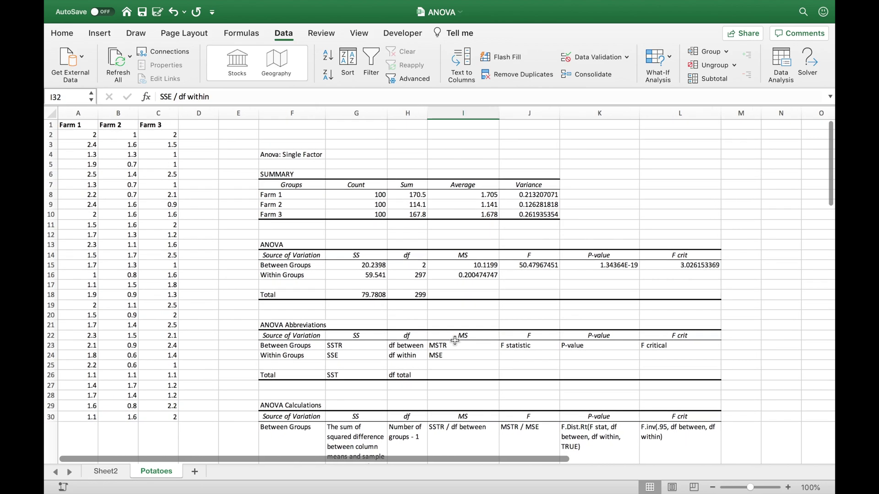
click(455, 345)
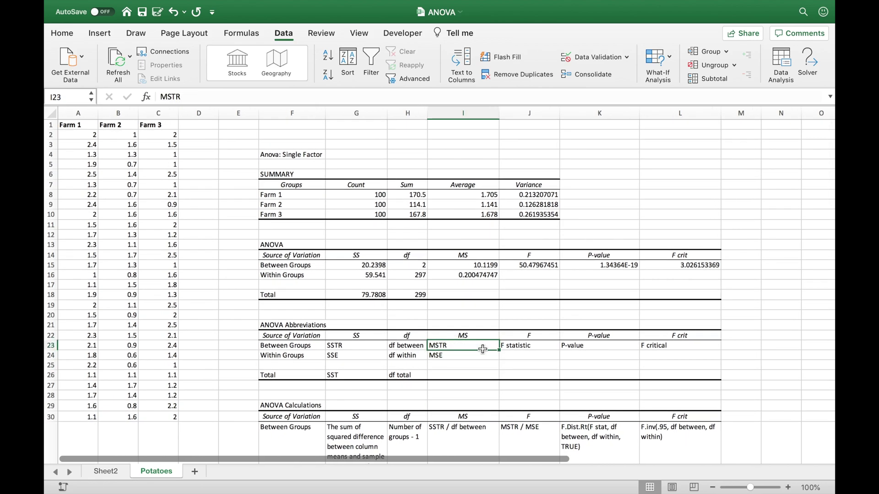
click(512, 345)
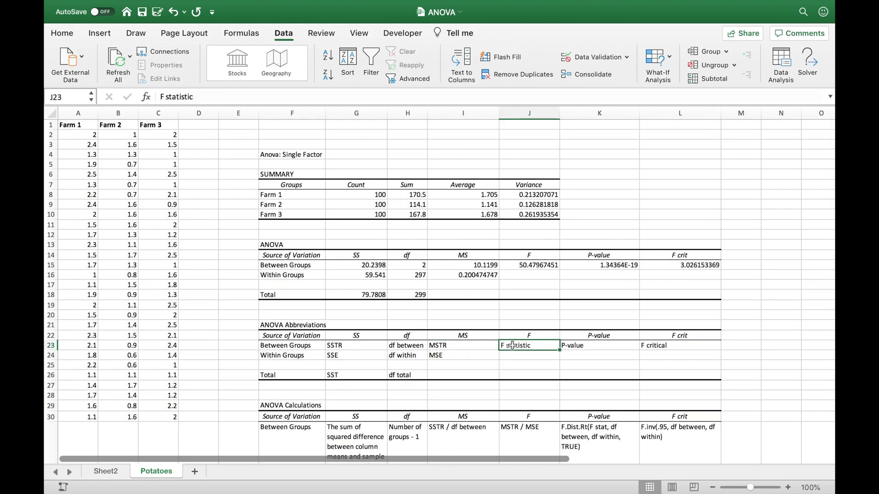
click(524, 267)
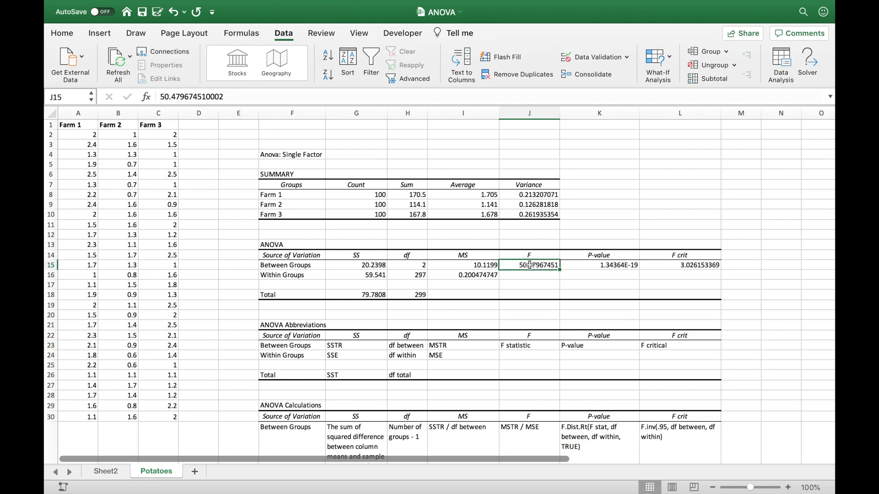
Step: Examine the between-groups and within-groups mean squares as the inputs to the MSTR / MSE calculation of the F statistic
scroll(541, 377, down, 1)
click(477, 254)
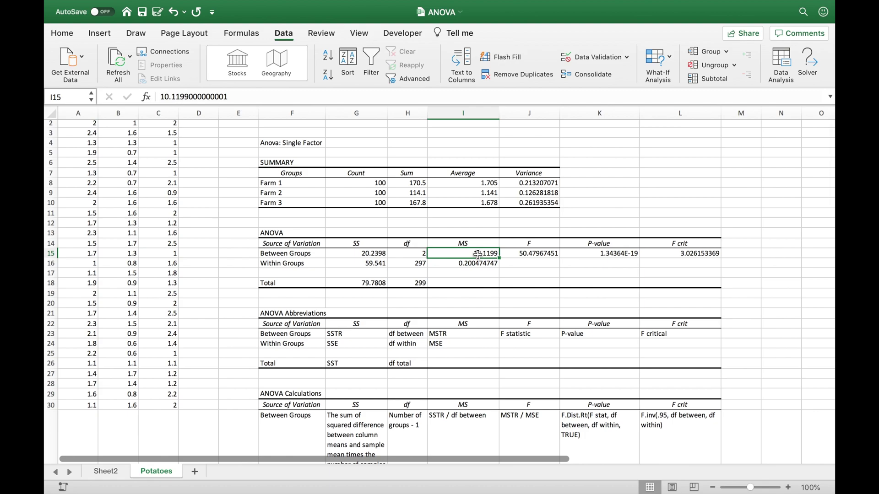
click(479, 263)
scroll(480, 264, down, 1)
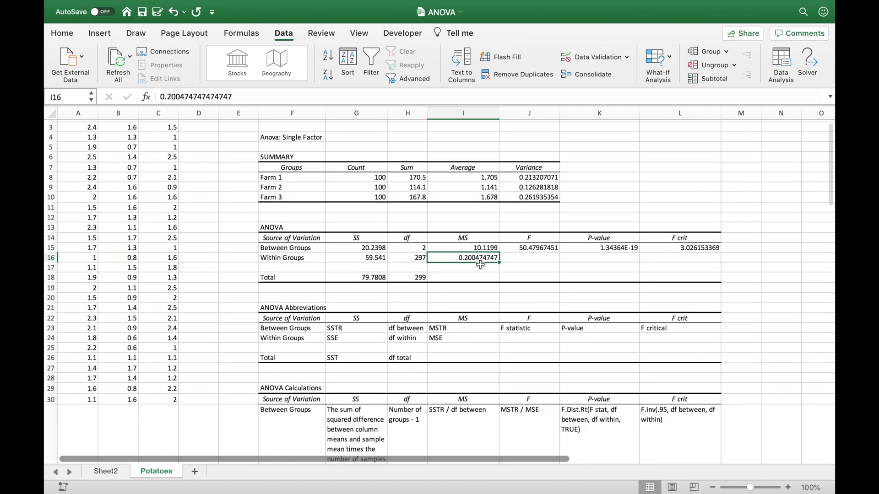
scroll(480, 264, down, 3)
click(531, 385)
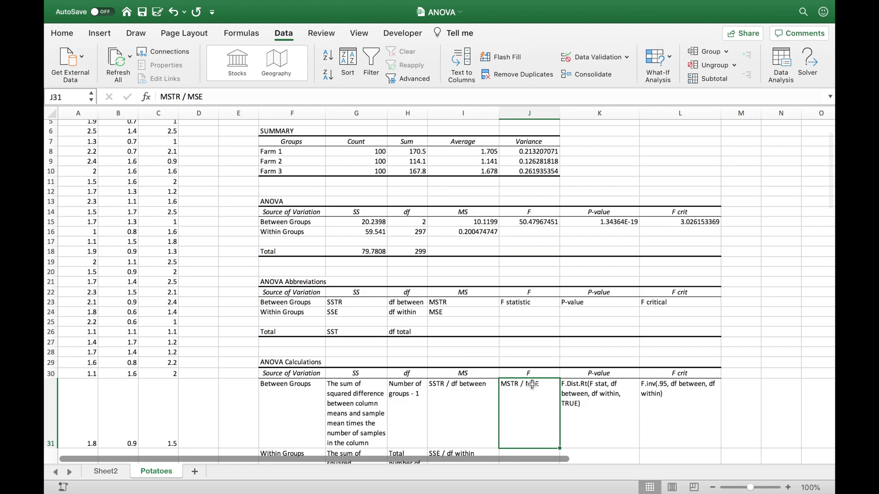
Step: Examine the F statistic alongside the F critical value and its written calculation, F.inv(.95, df between, df within)
click(532, 228)
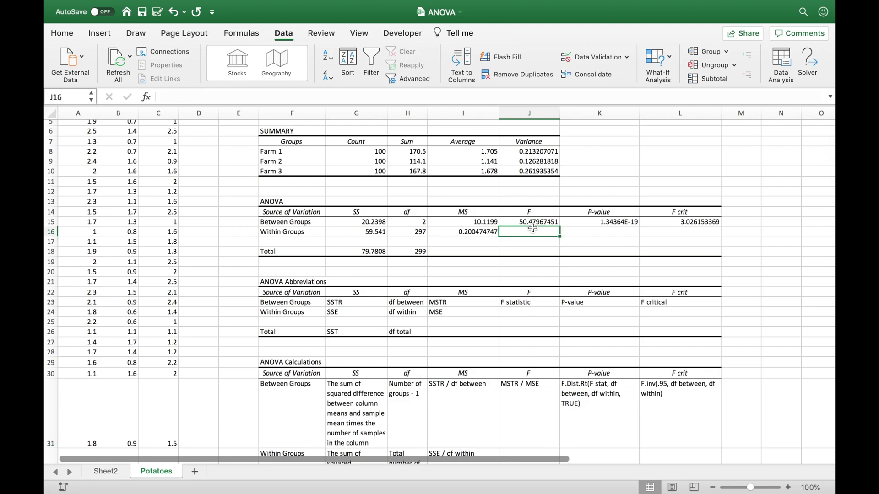
click(534, 222)
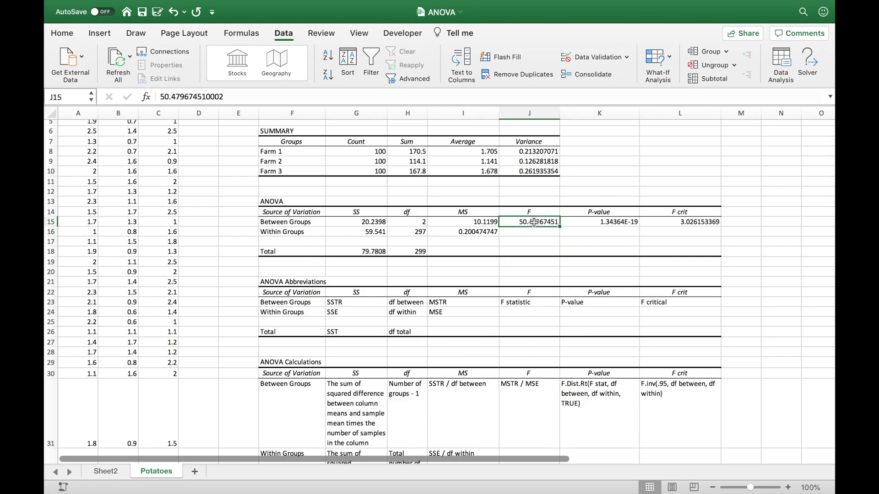
scroll(533, 222, up, 1)
click(689, 230)
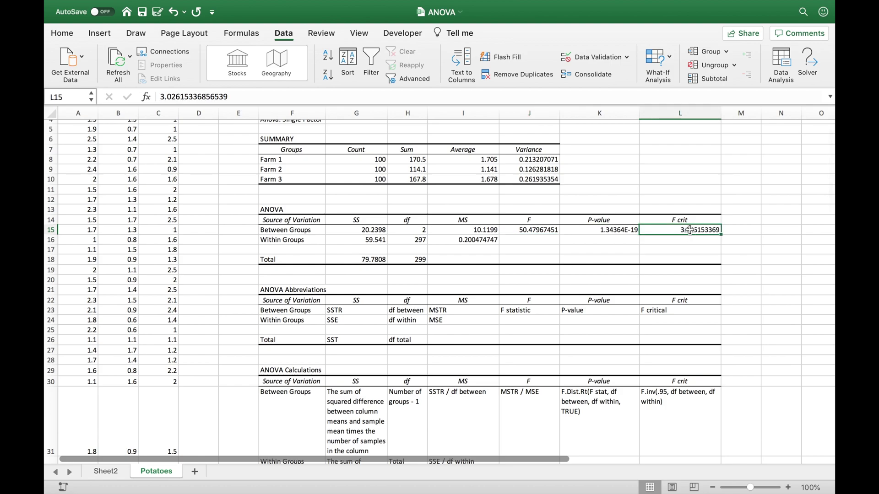
scroll(690, 229, up, 2)
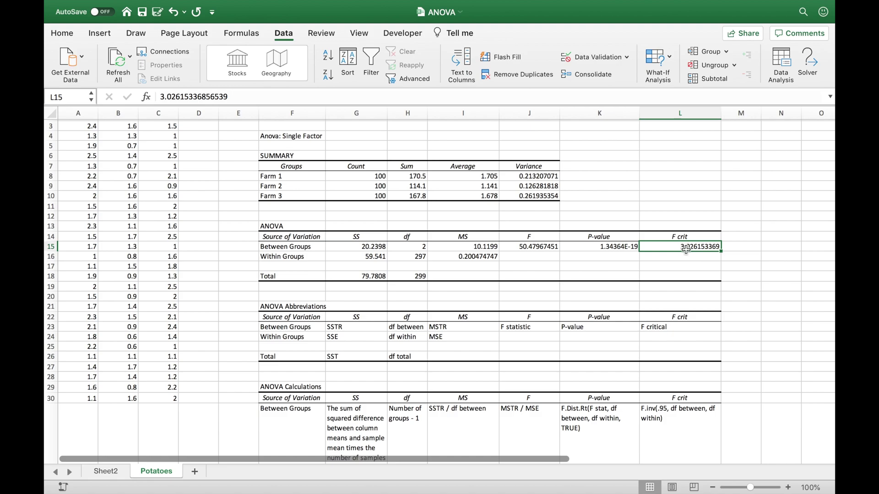
click(650, 426)
scroll(670, 430, down, 1)
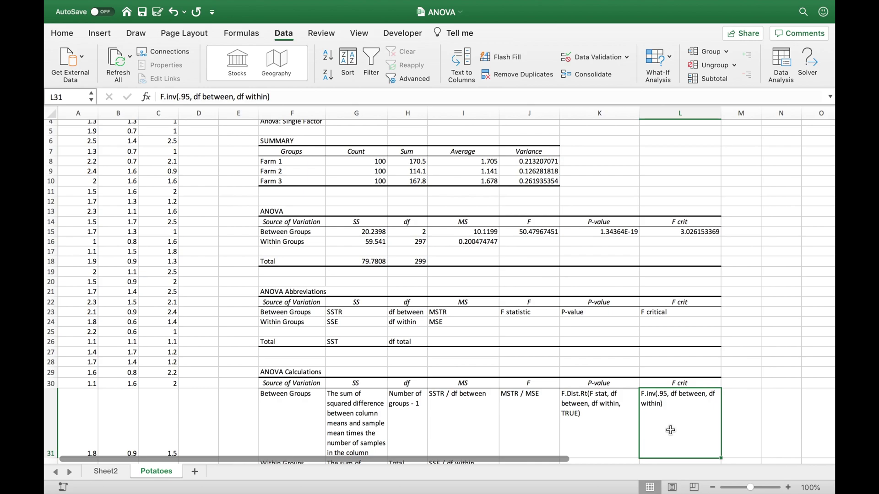
click(692, 233)
scroll(692, 234, up, 1)
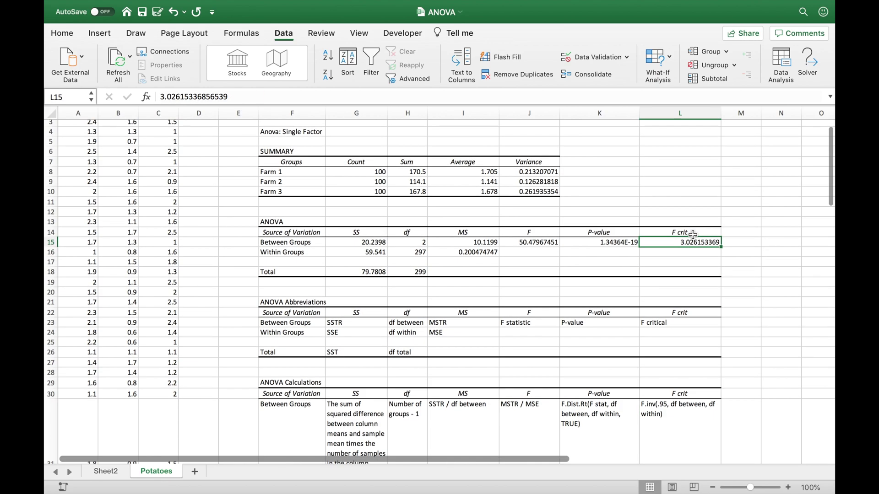
Step: Examine the P-value with its written calculation, F.Dist.Rt(F stat, df between, df within, TRUE), and the F statistic it uses
click(621, 241)
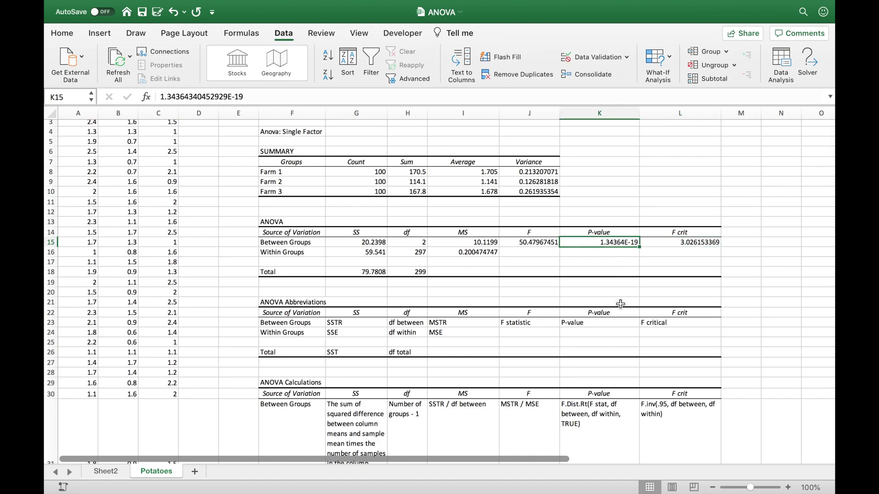
scroll(620, 305, down, 1)
click(598, 421)
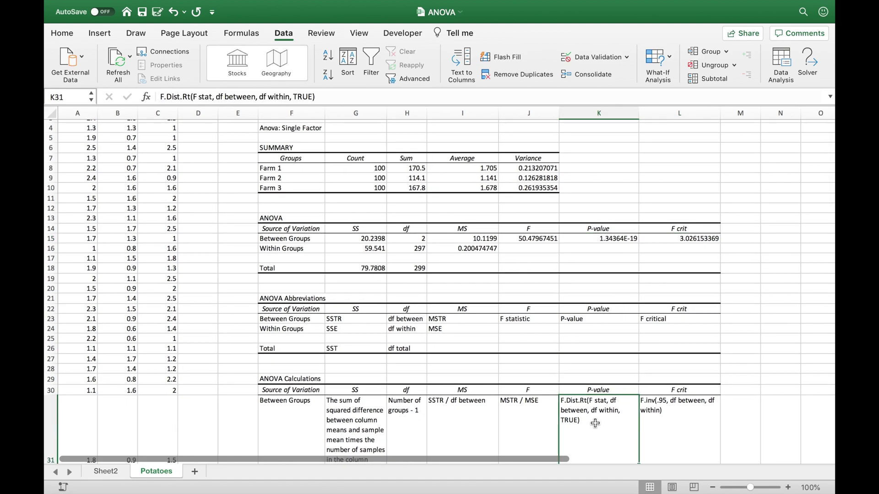
scroll(592, 420, down, 1)
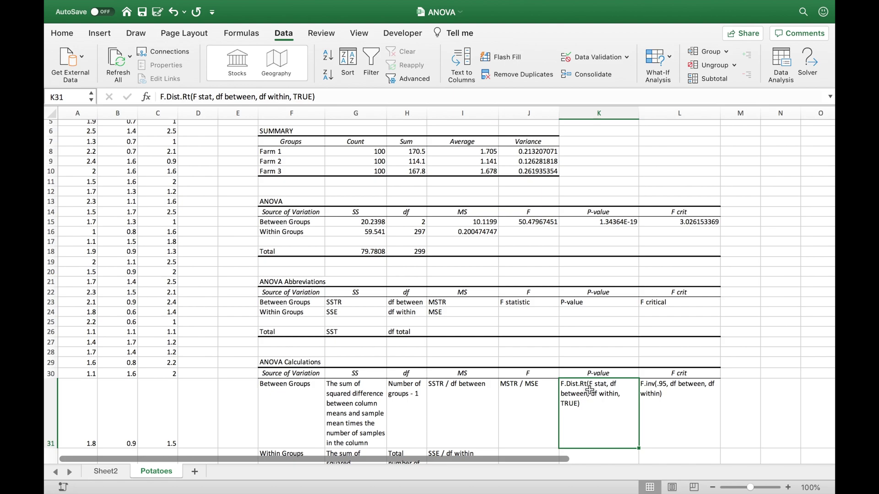
click(534, 222)
click(593, 403)
scroll(575, 409, up, 4)
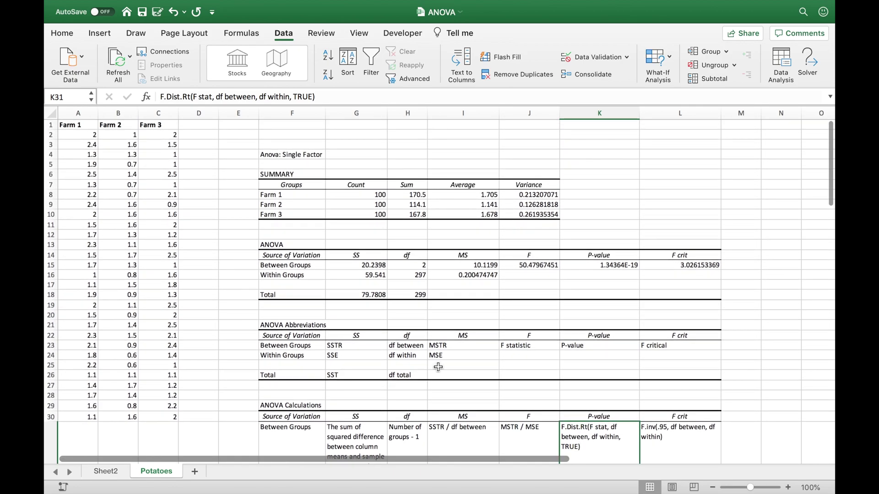
Step: Compare the F statistic with the F critical value and check the P-value to judge the ANOVA's significance
click(522, 265)
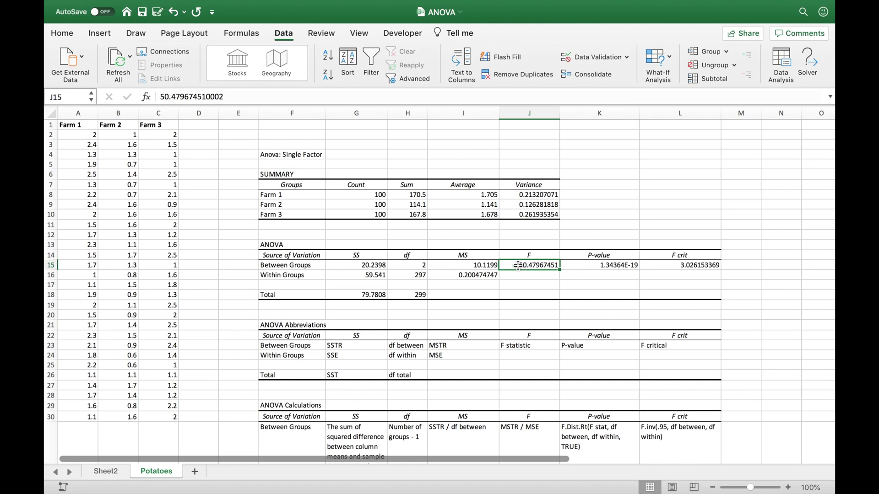
click(583, 267)
click(550, 274)
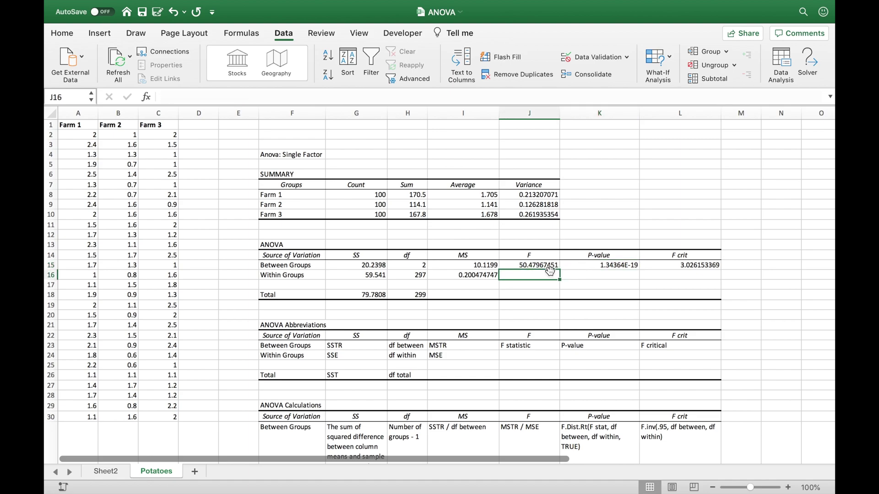
click(549, 268)
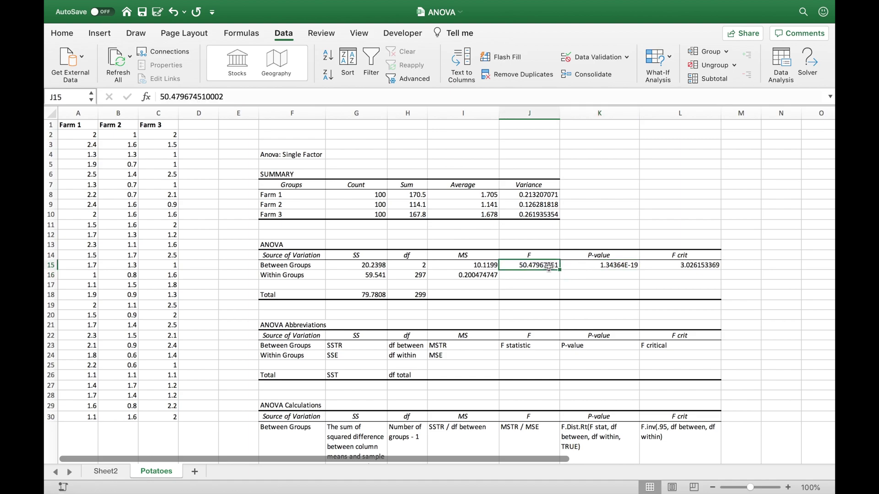
click(667, 268)
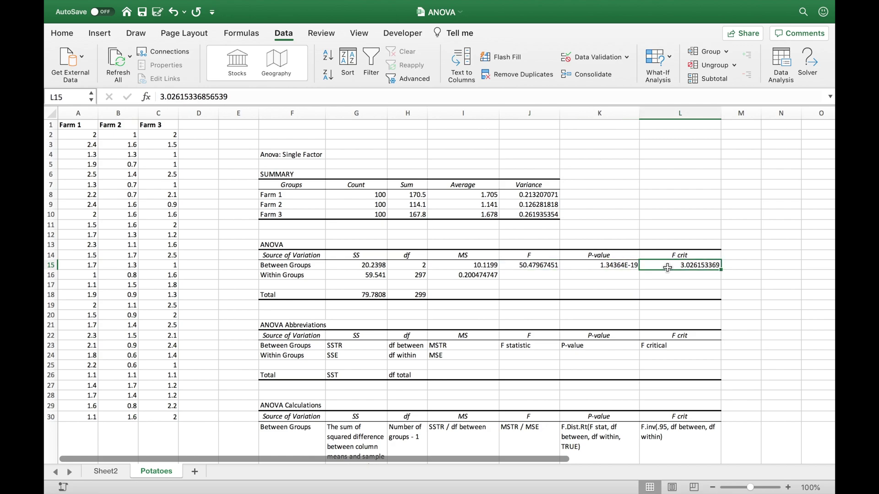
click(534, 266)
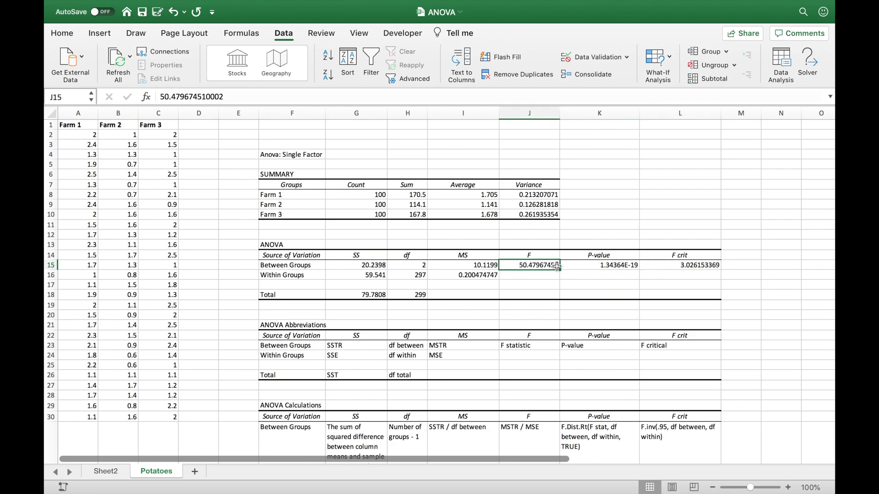
click(572, 268)
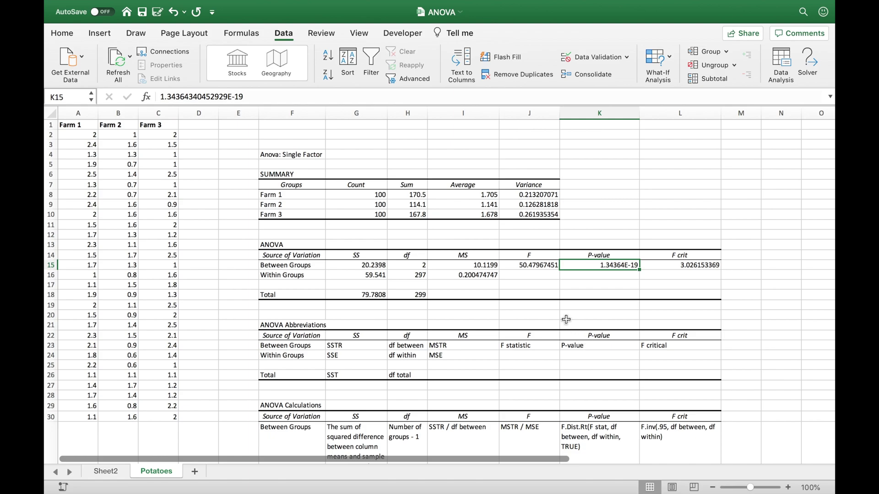
Step: Compare the averages of the three farms in the summary table, focusing on Farm 2
drag(478, 216, 476, 198)
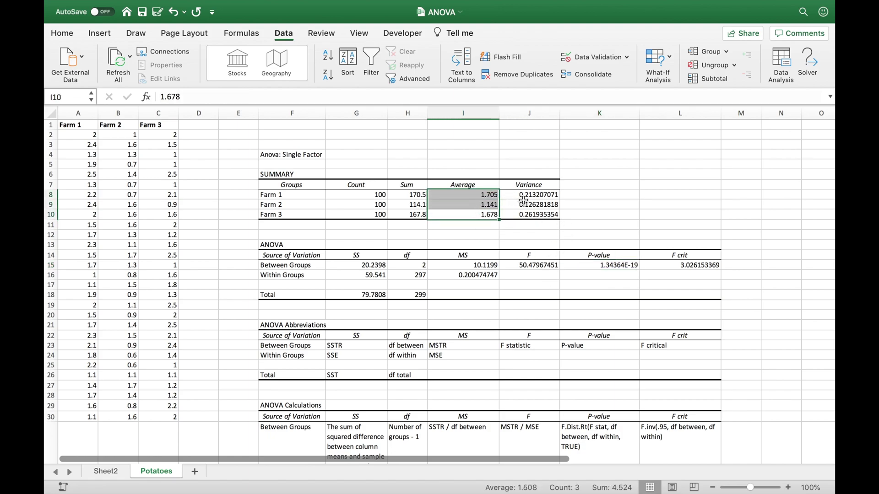
click(467, 207)
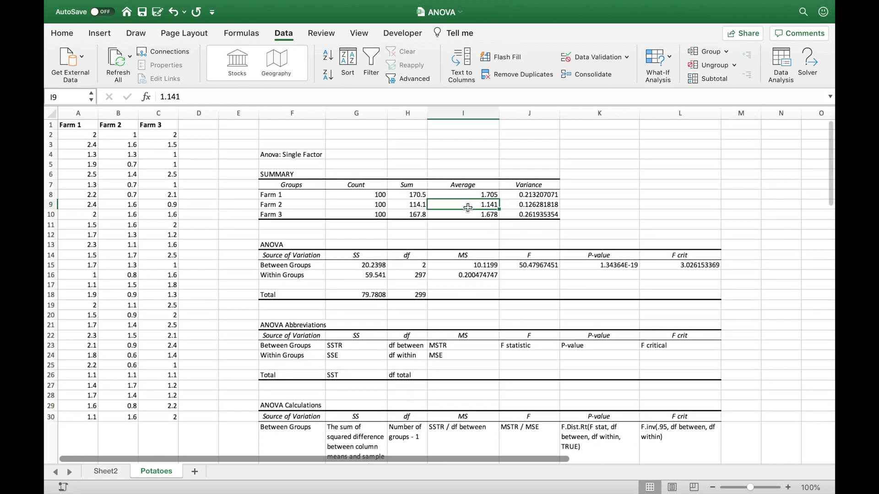
scroll(468, 208, down, 3)
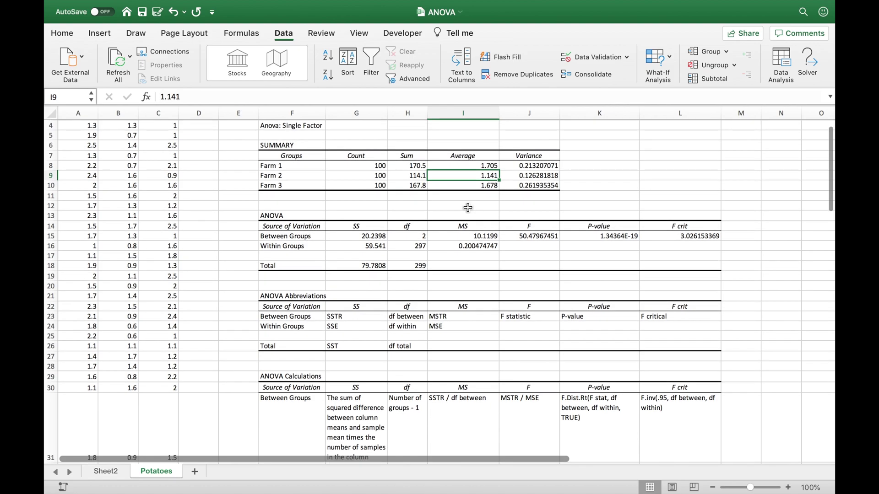